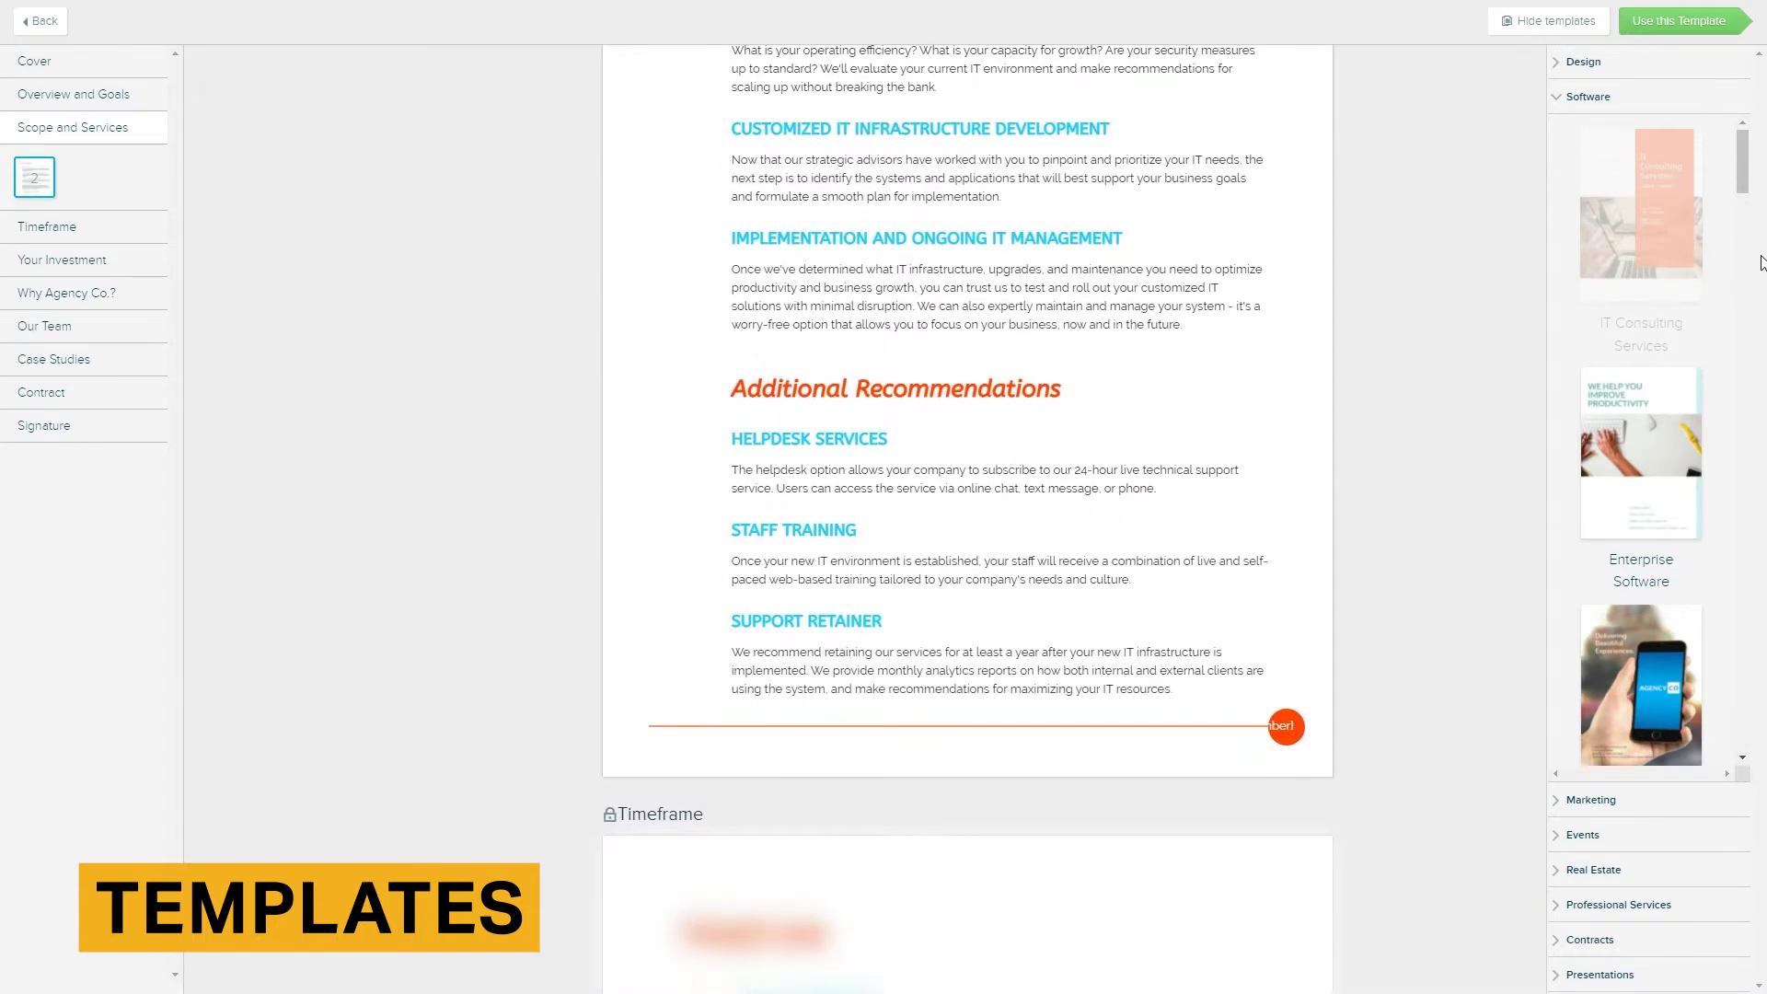
- Scroll through the photo-and-teal template's section preview
scroll(1704, 260, "down", 2)
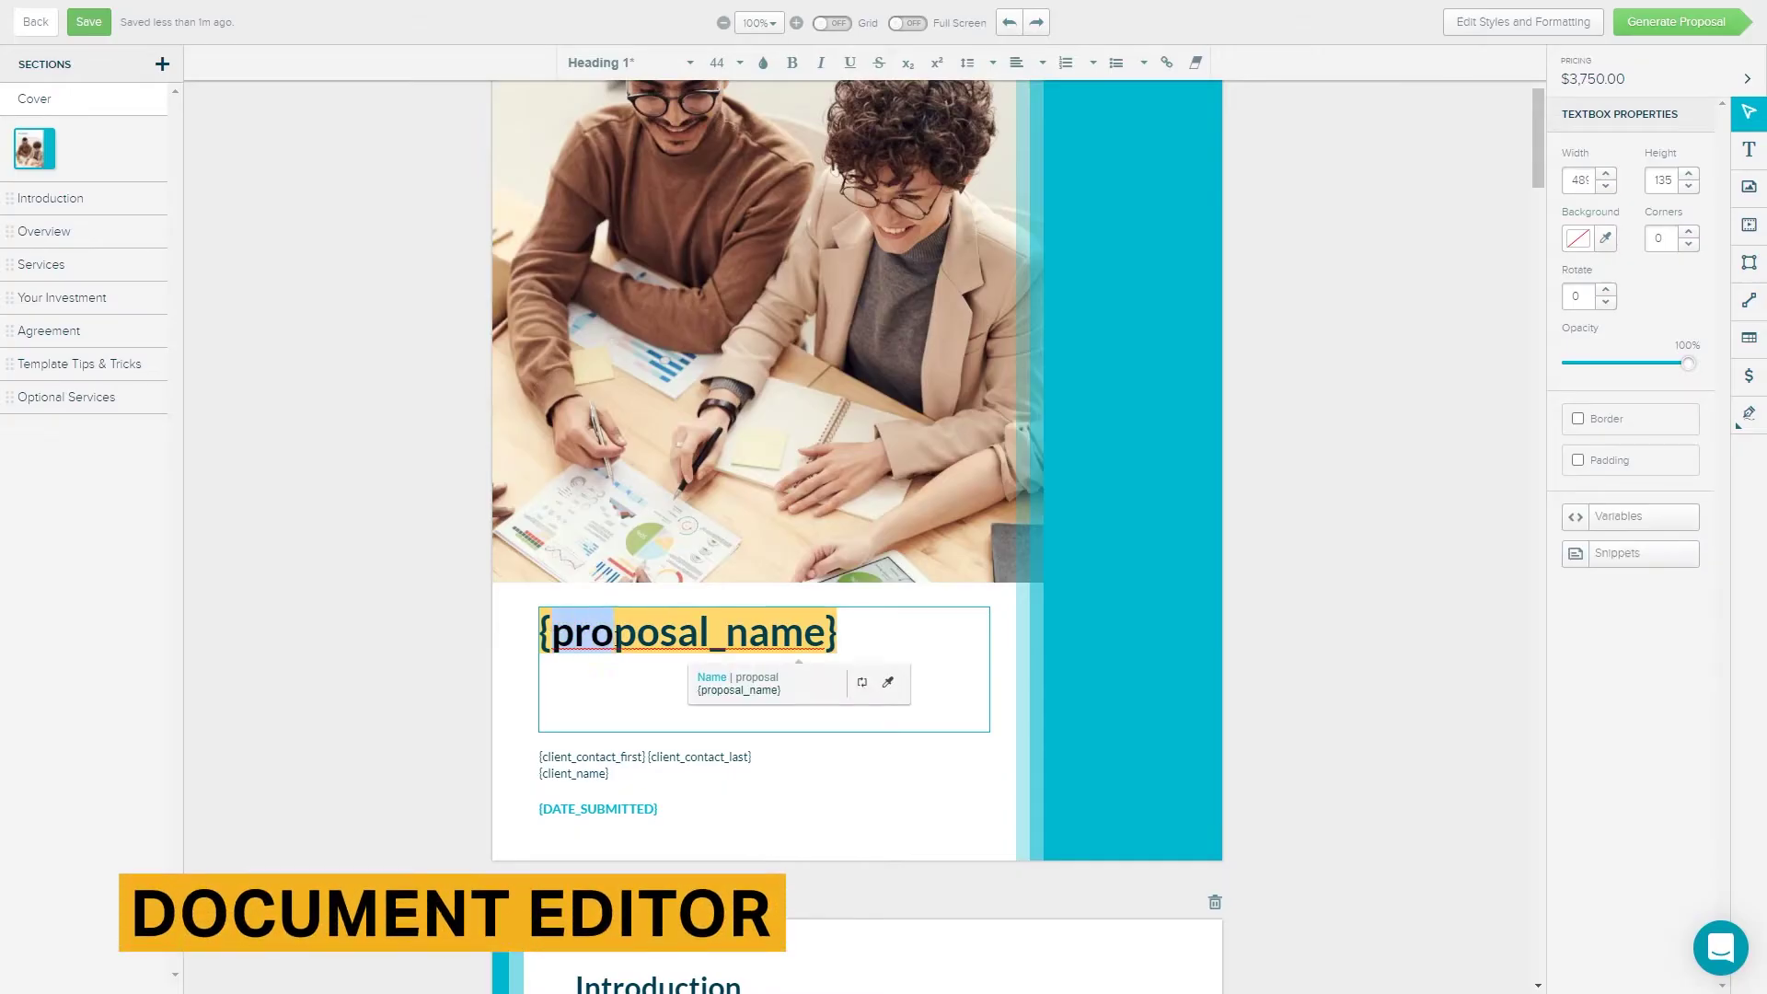
- Retitle the cover's proposal-name heading to 'Proposal For Software'
left_click_drag(613, 633, 837, 631)
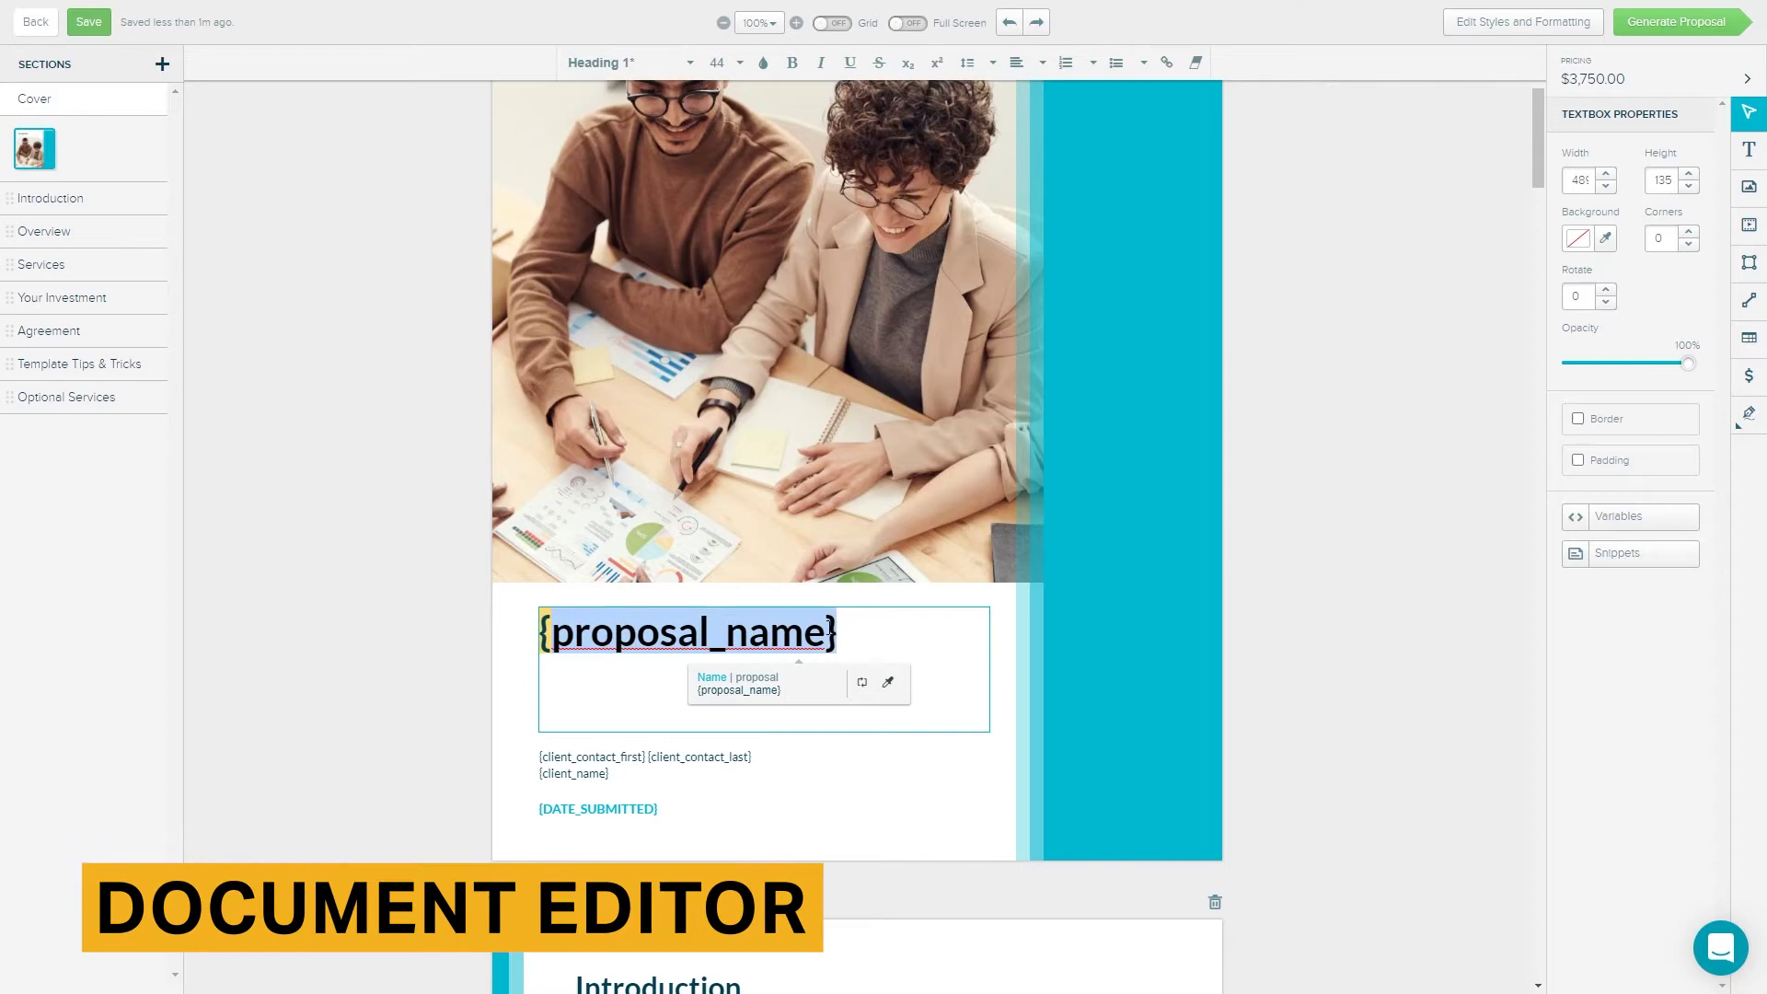
type("Proposal ")
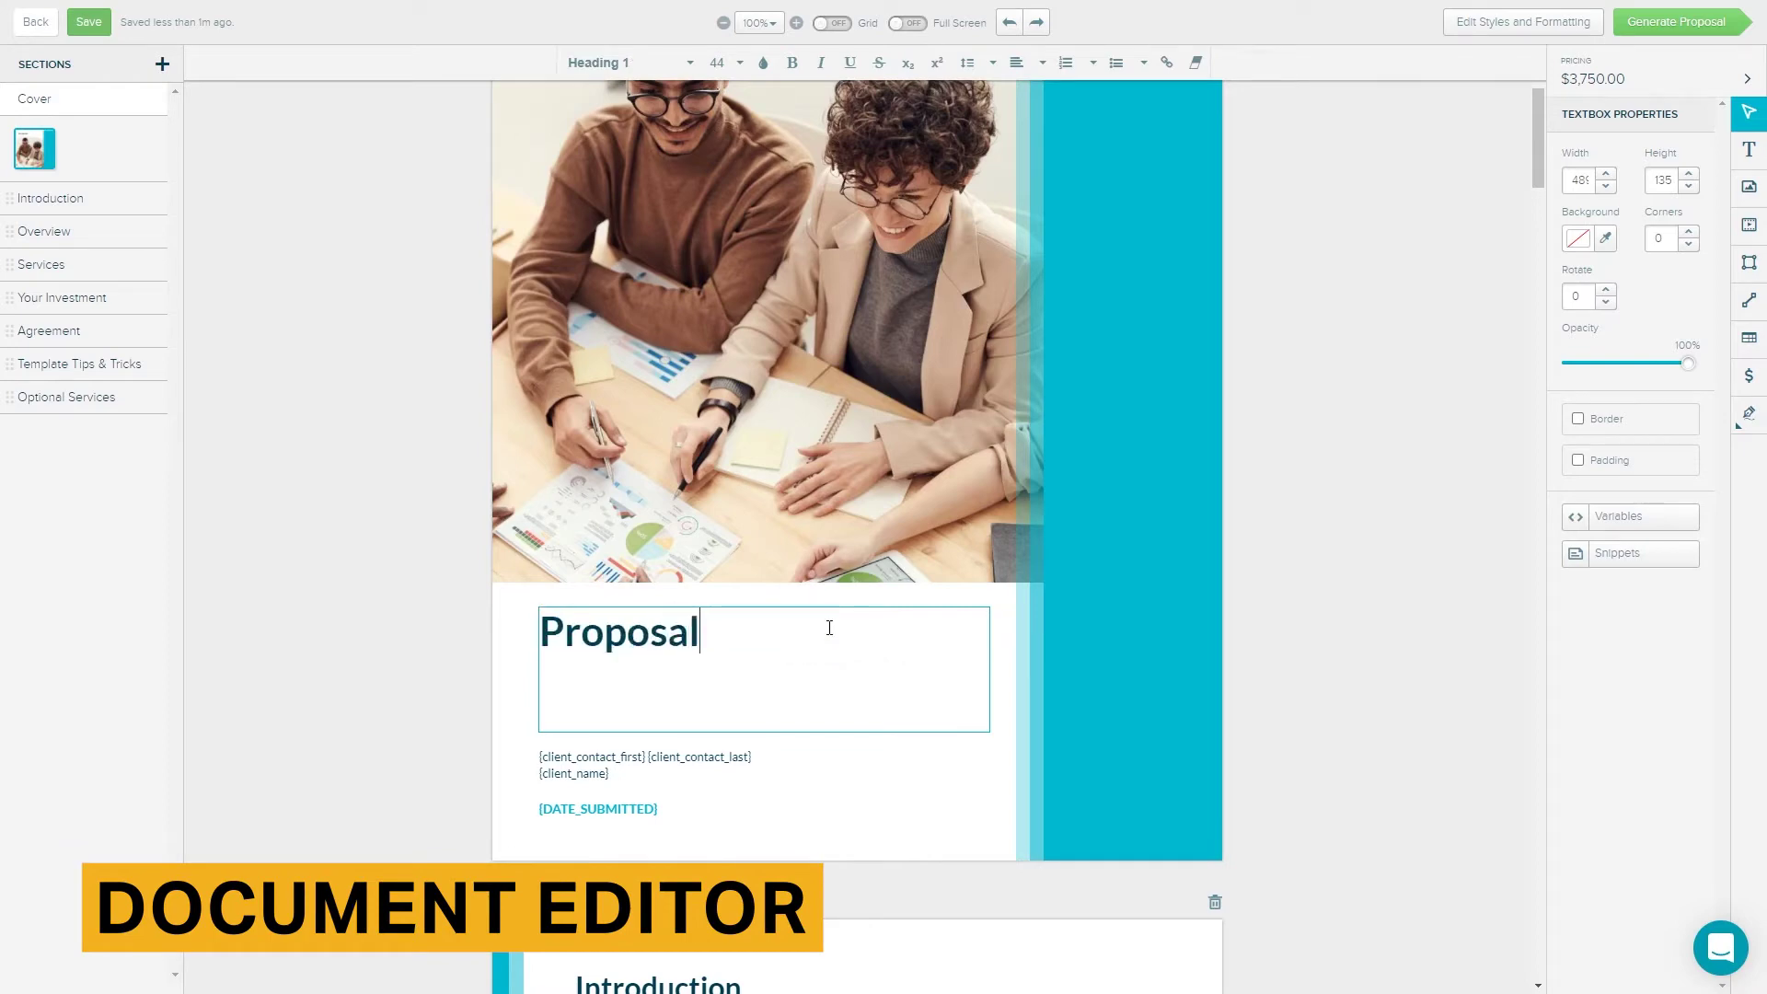
type("For ")
type("Softwa")
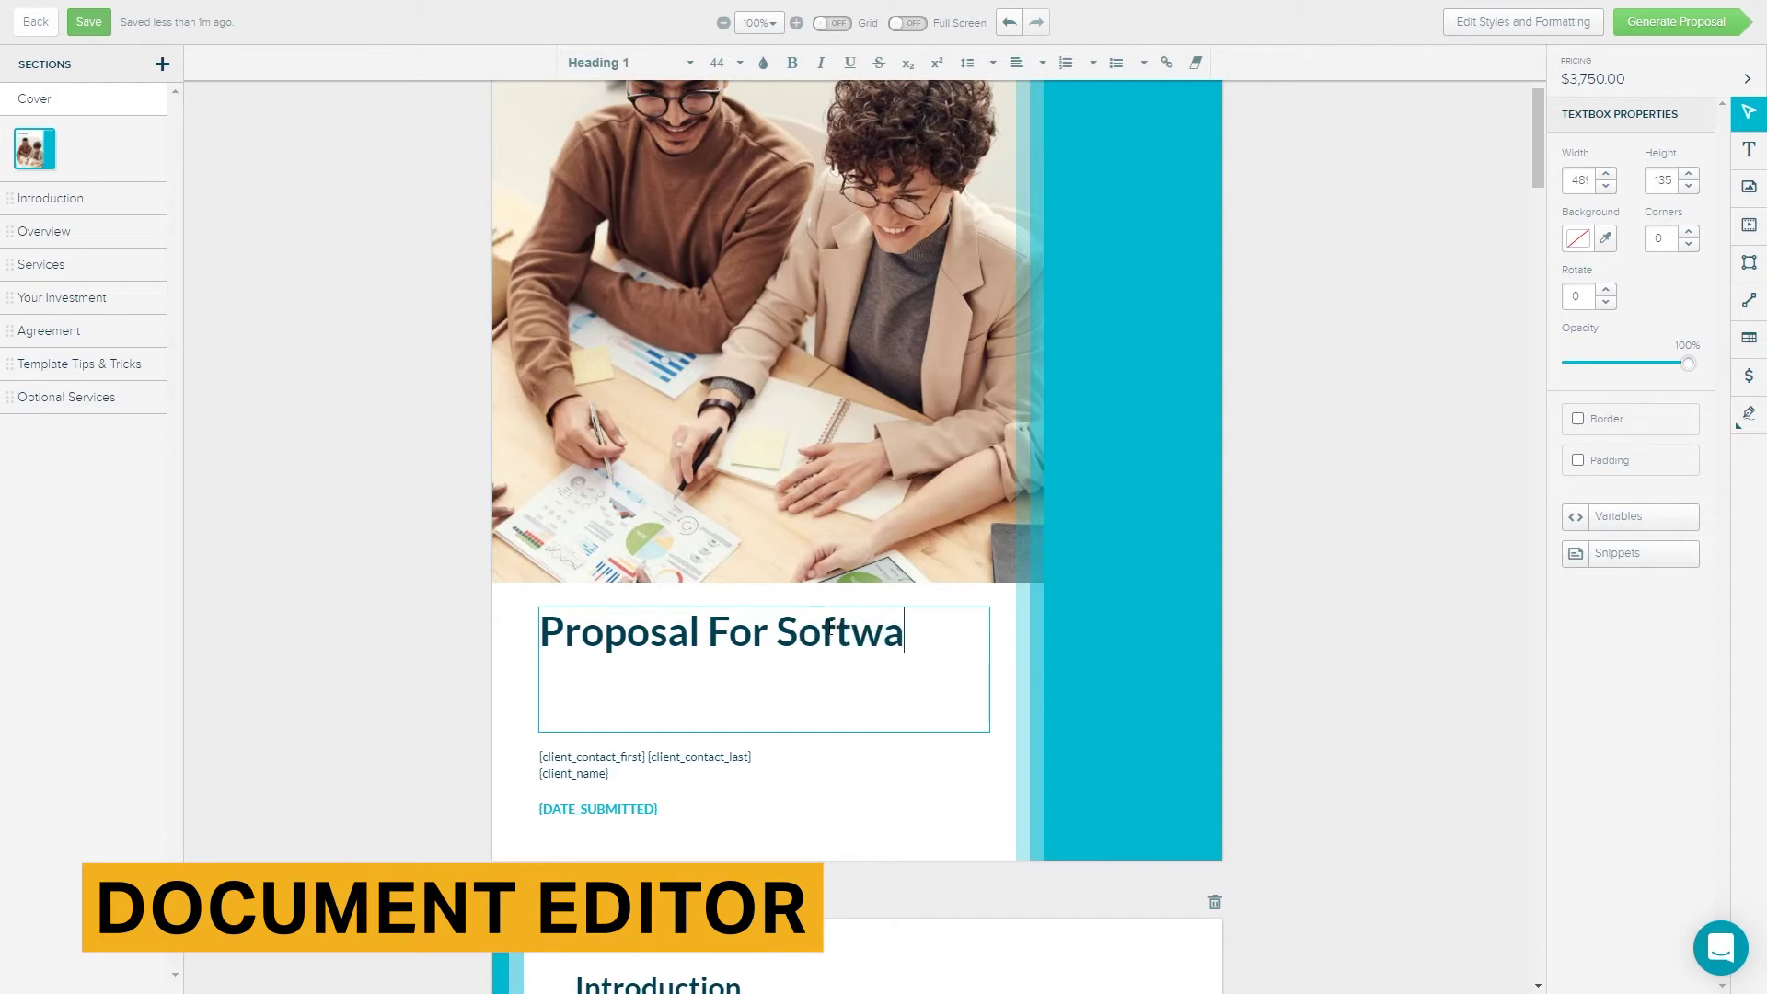
type("re")
left_click(1174, 707)
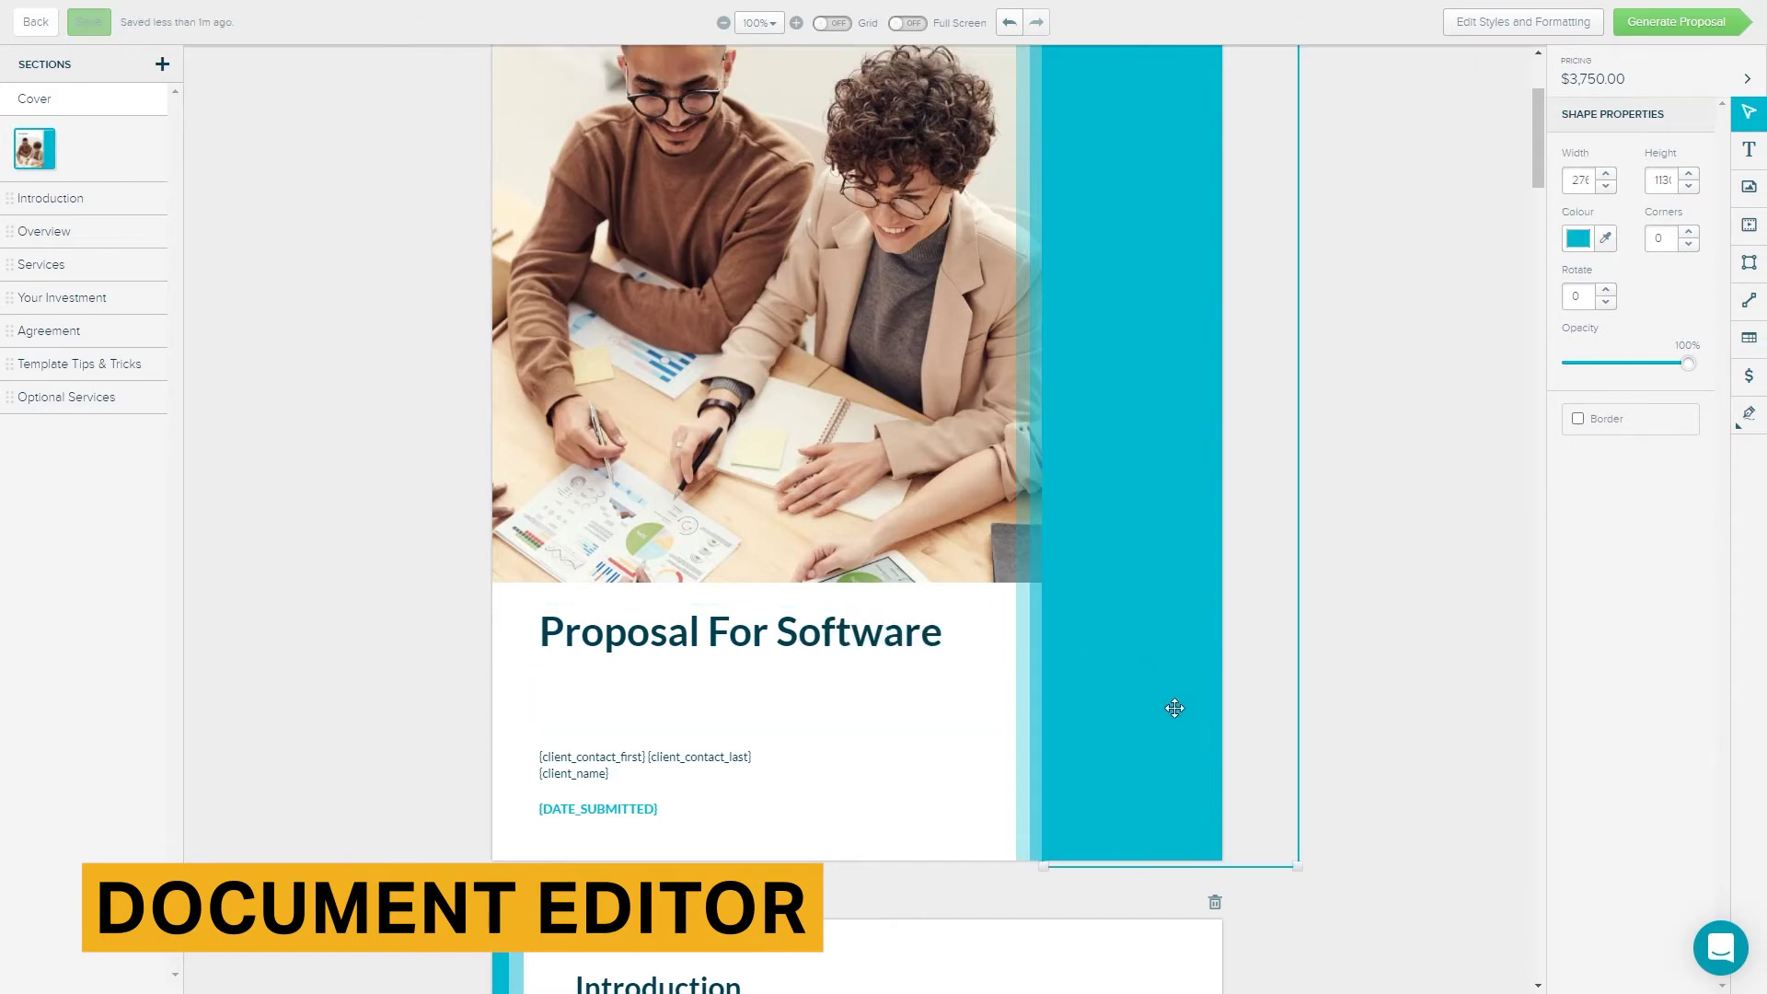
- Move the portrait and landscape videos below the Introduction text
scroll(1174, 708, "down", 3)
scroll(1174, 707, "down", 1)
scroll(1174, 708, "down", 4)
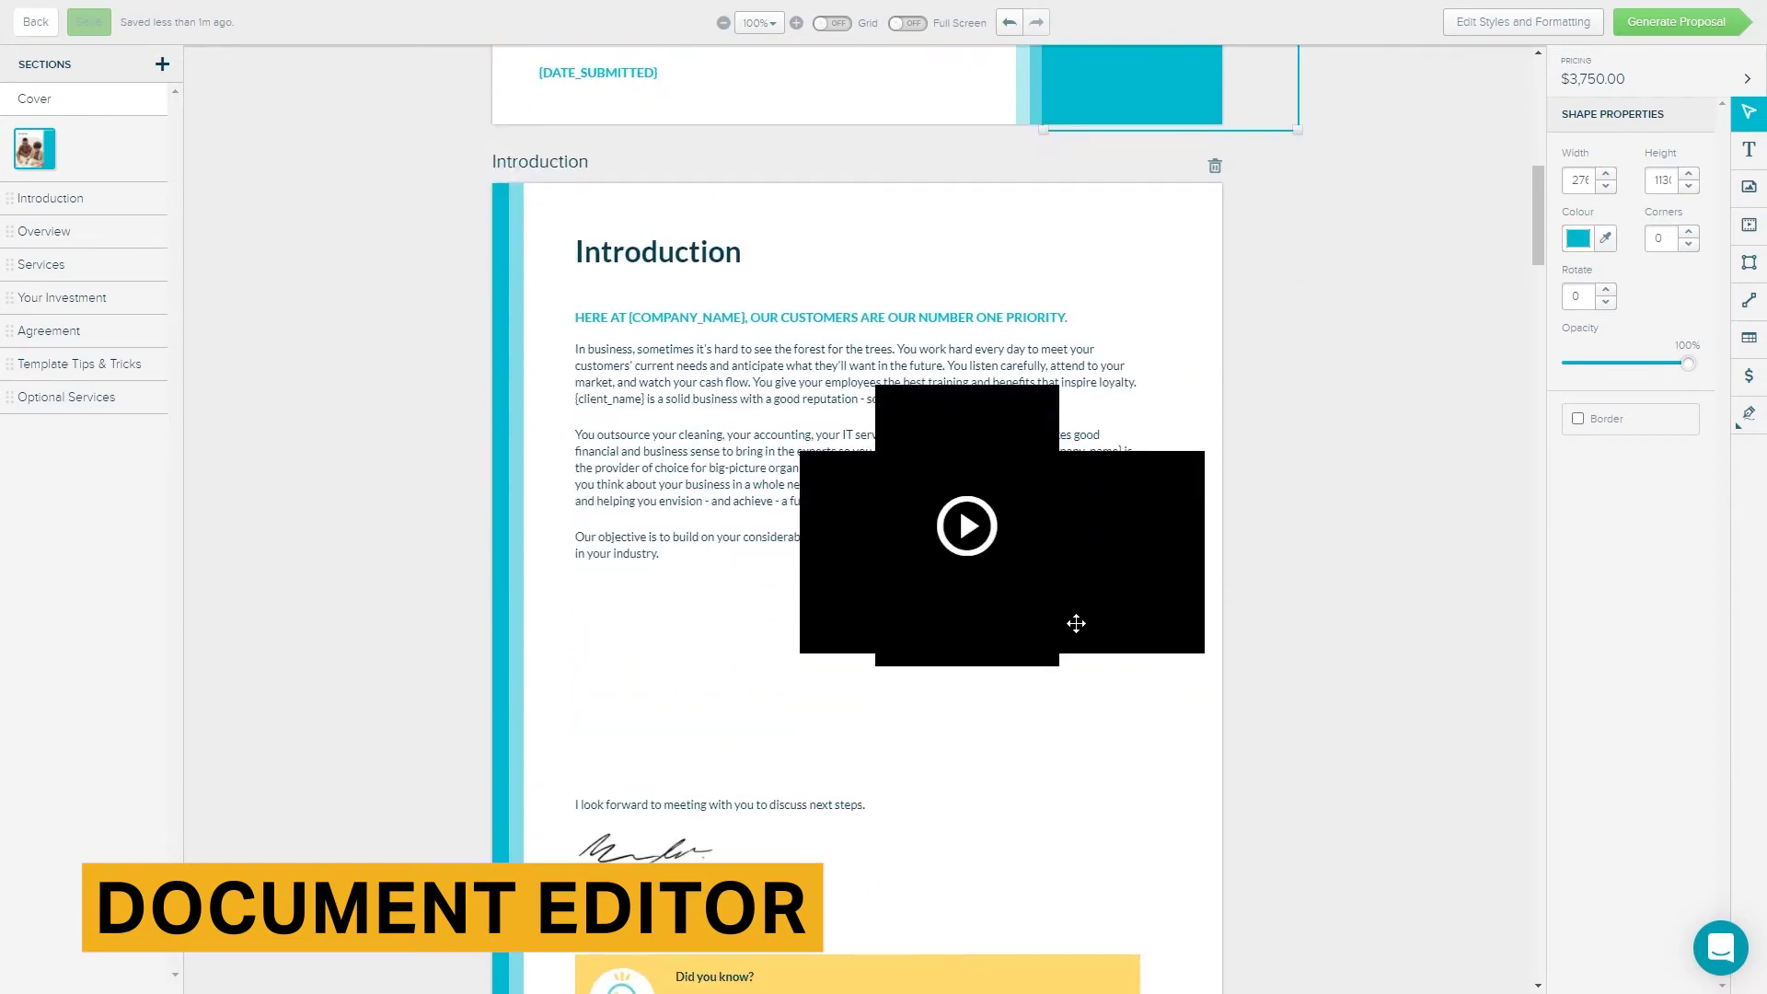
mouse_move(1042, 565)
left_mouse_down()
mouse_move(1109, 824)
mouse_move(1146, 841)
left_mouse_up()
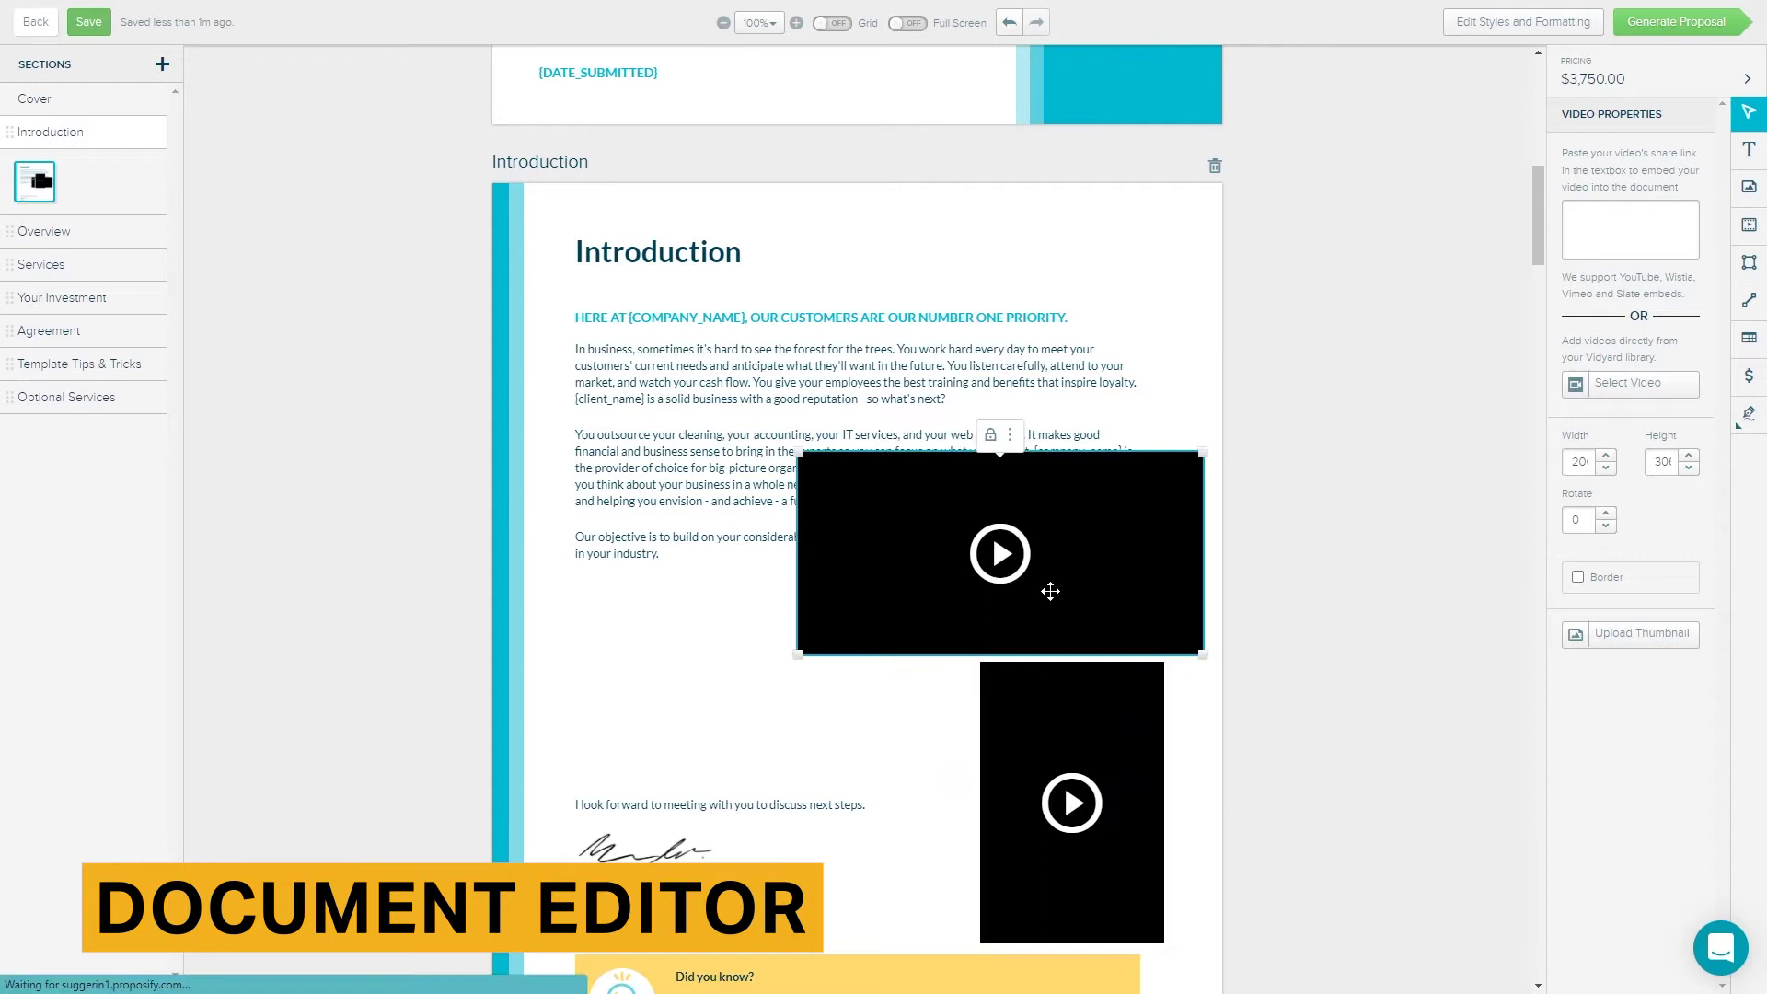
left_click_drag(1107, 557, 899, 678)
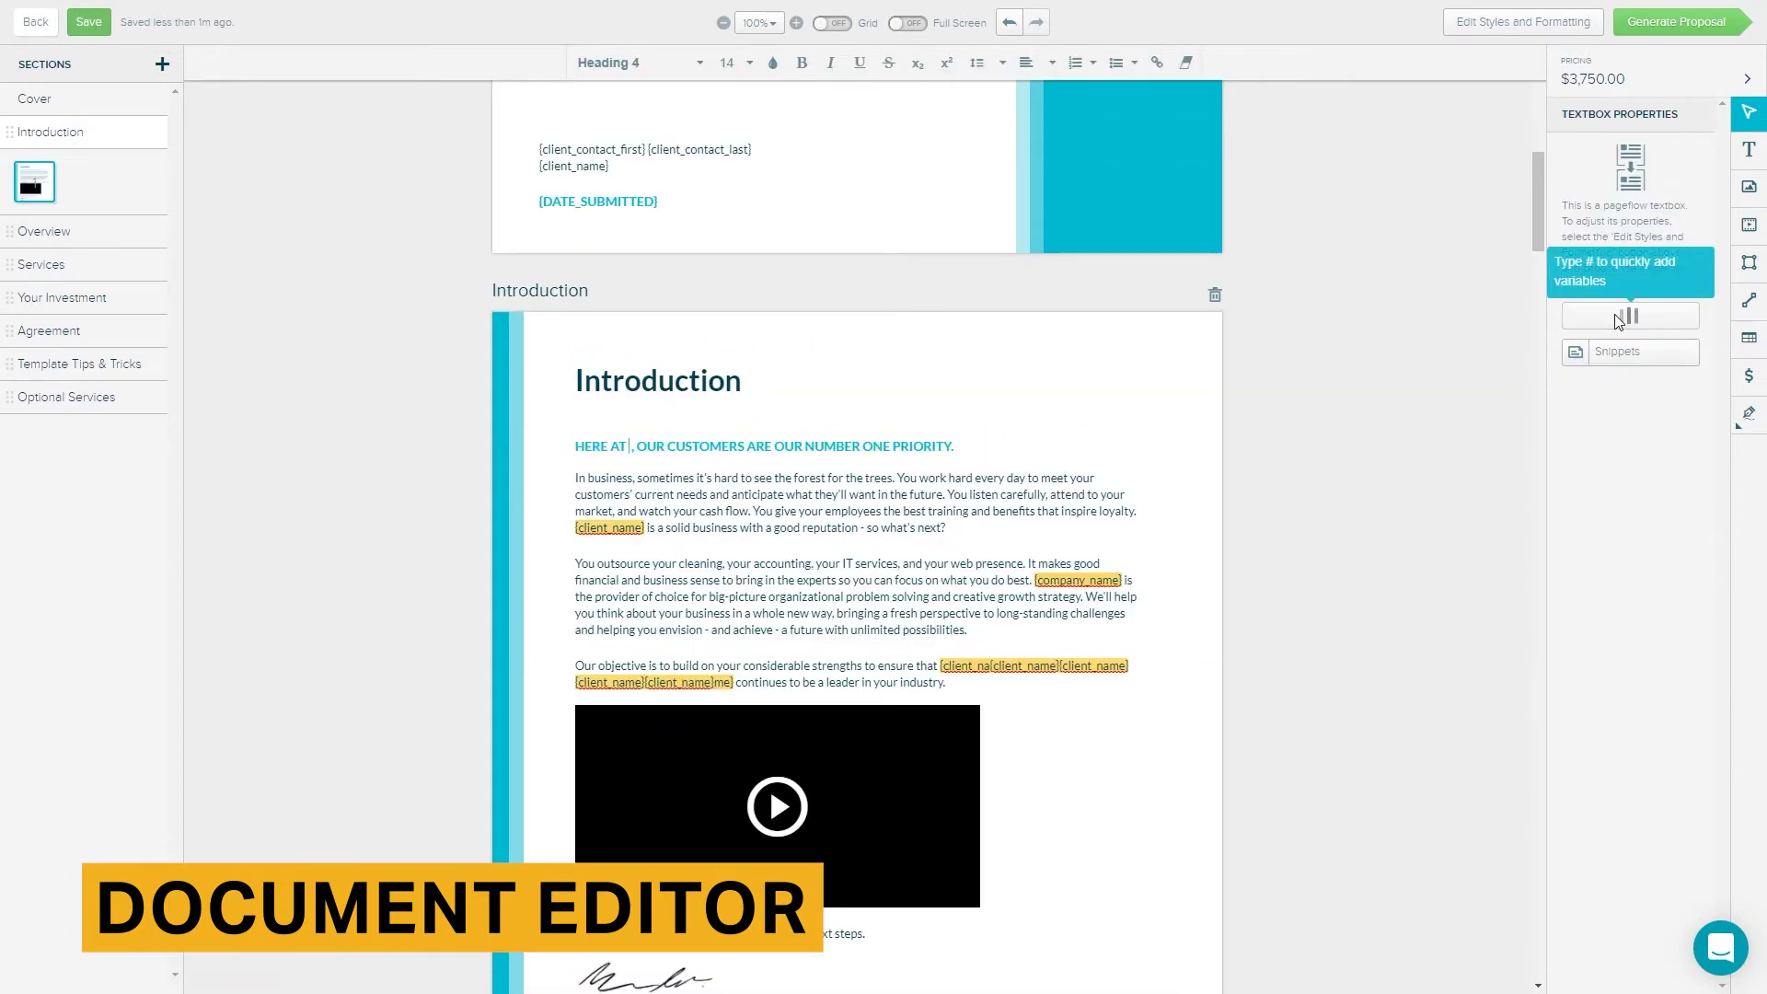
- Insert the Company Name variable into the Introduction's HERE AT heading
left_click(1617, 316)
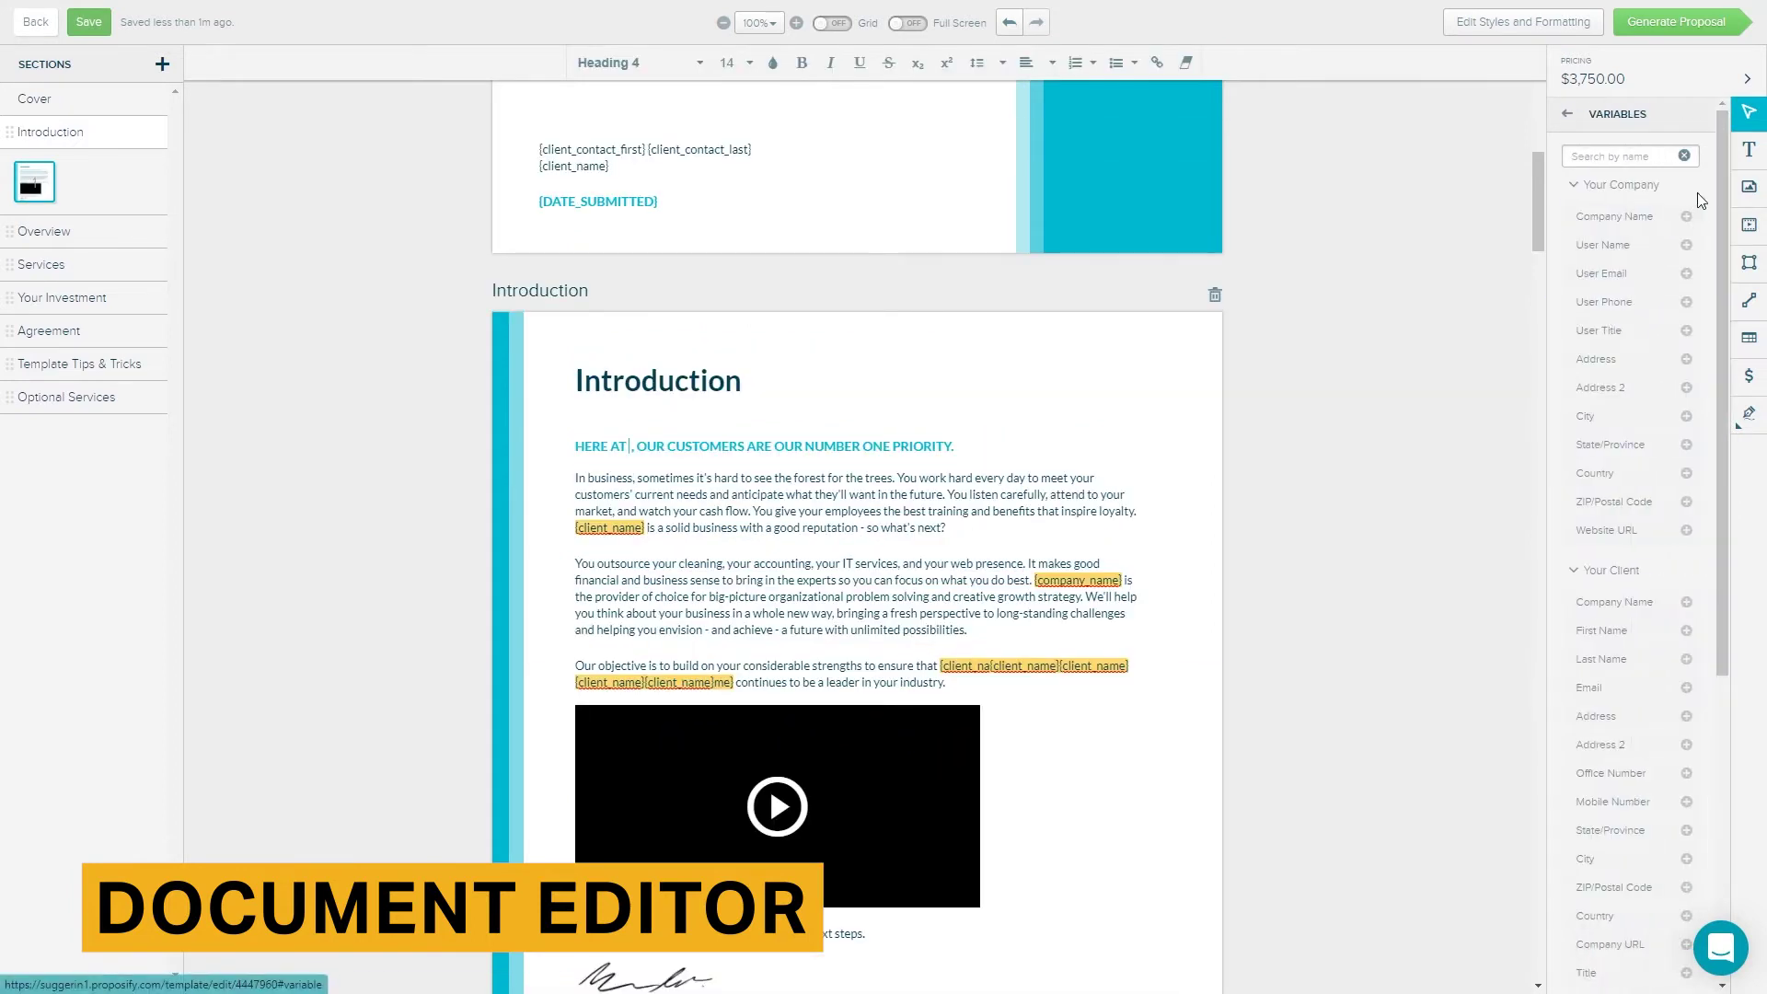
scroll(1704, 192, "down", 4)
scroll(1704, 192, "up", 4)
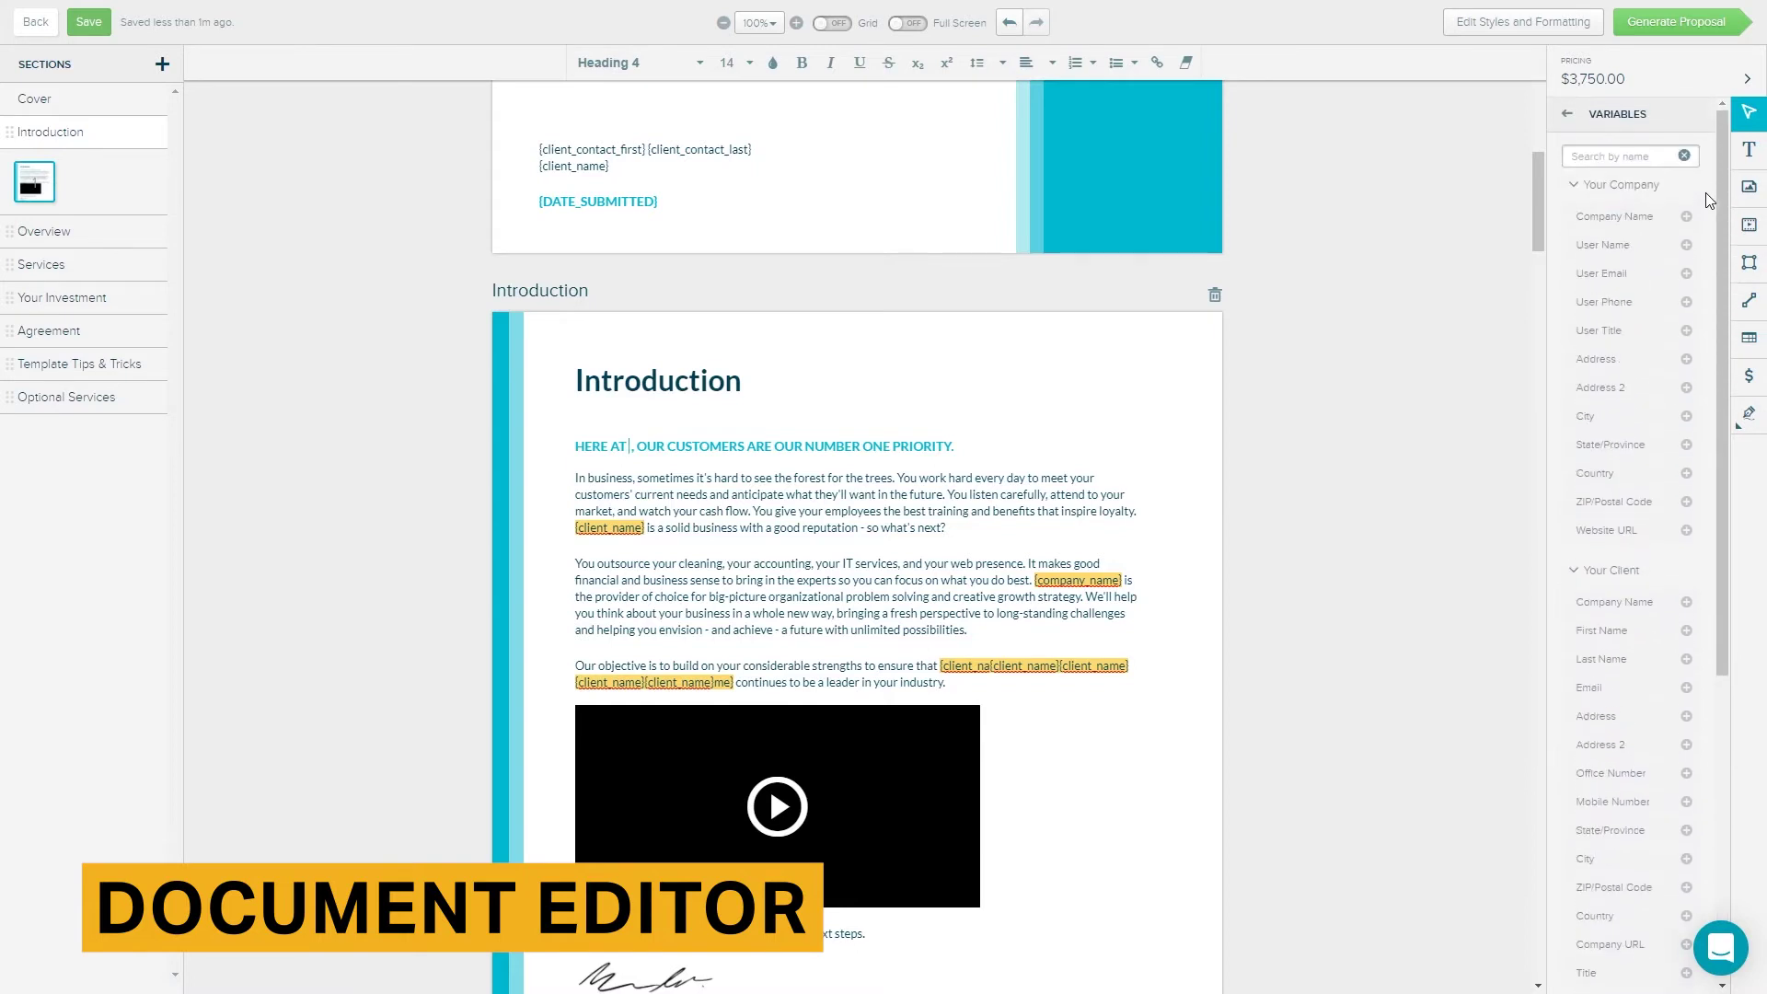
left_click(1652, 227)
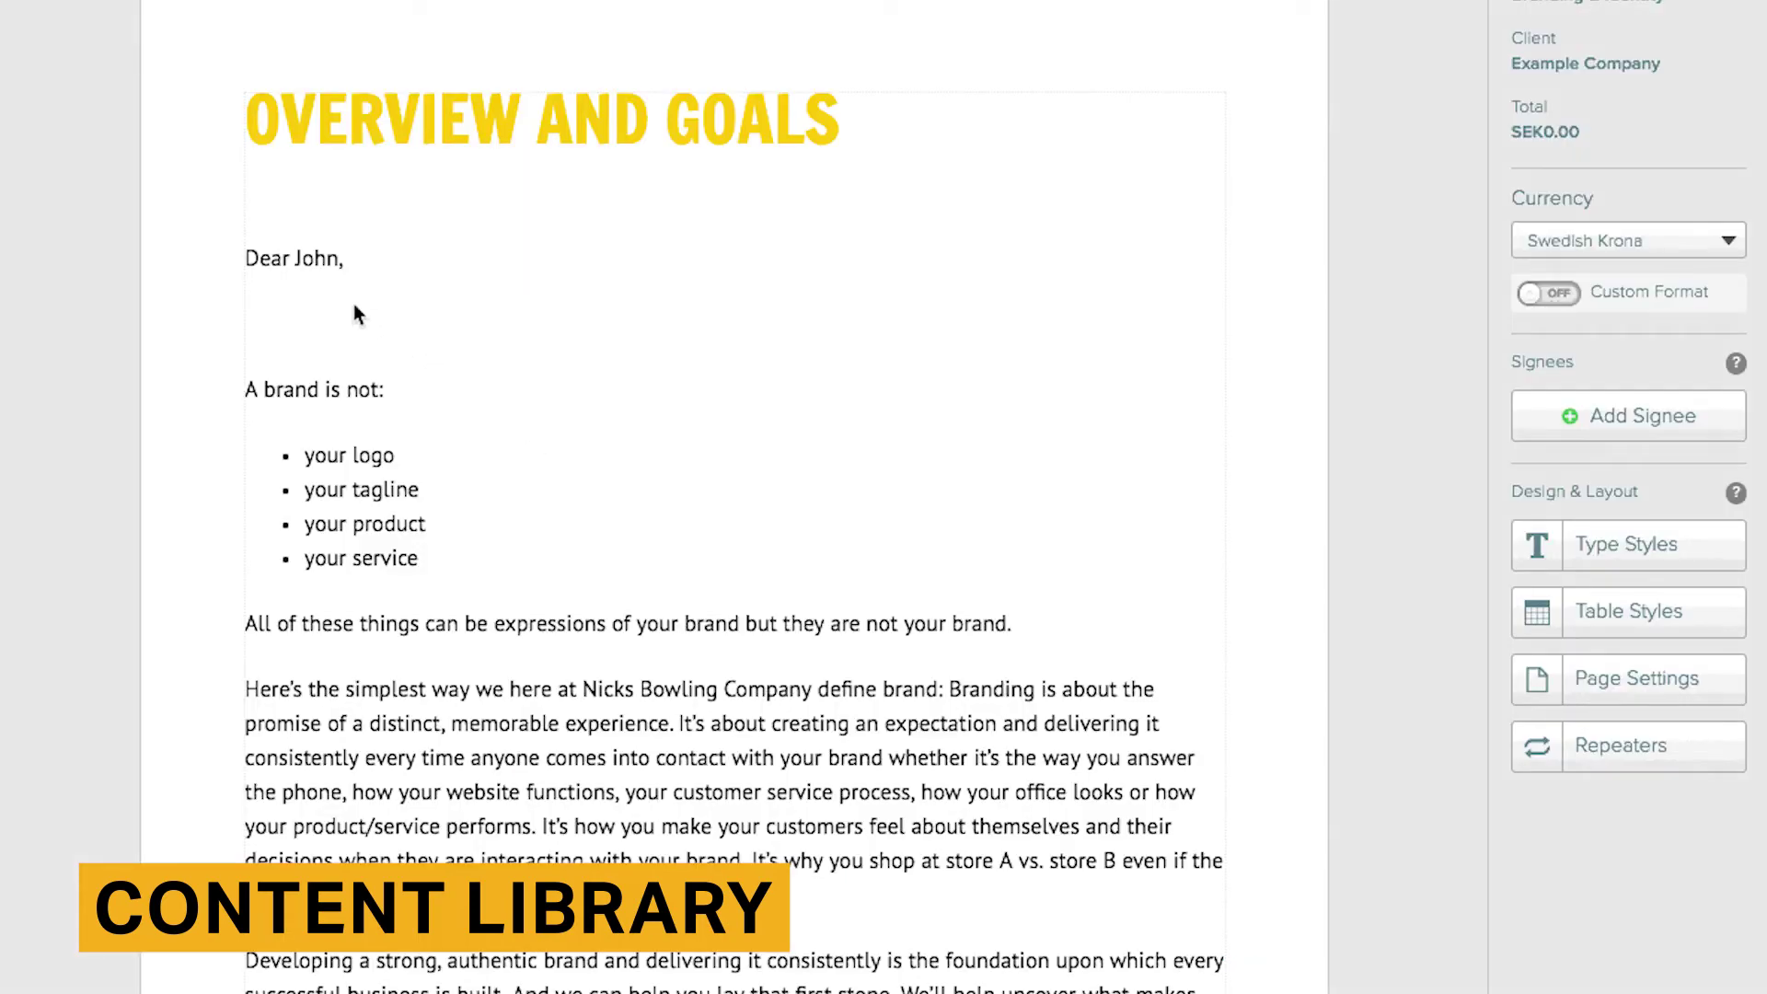
- Place the insertion point below the greeting in the Overview and Goals letter
left_click(360, 319)
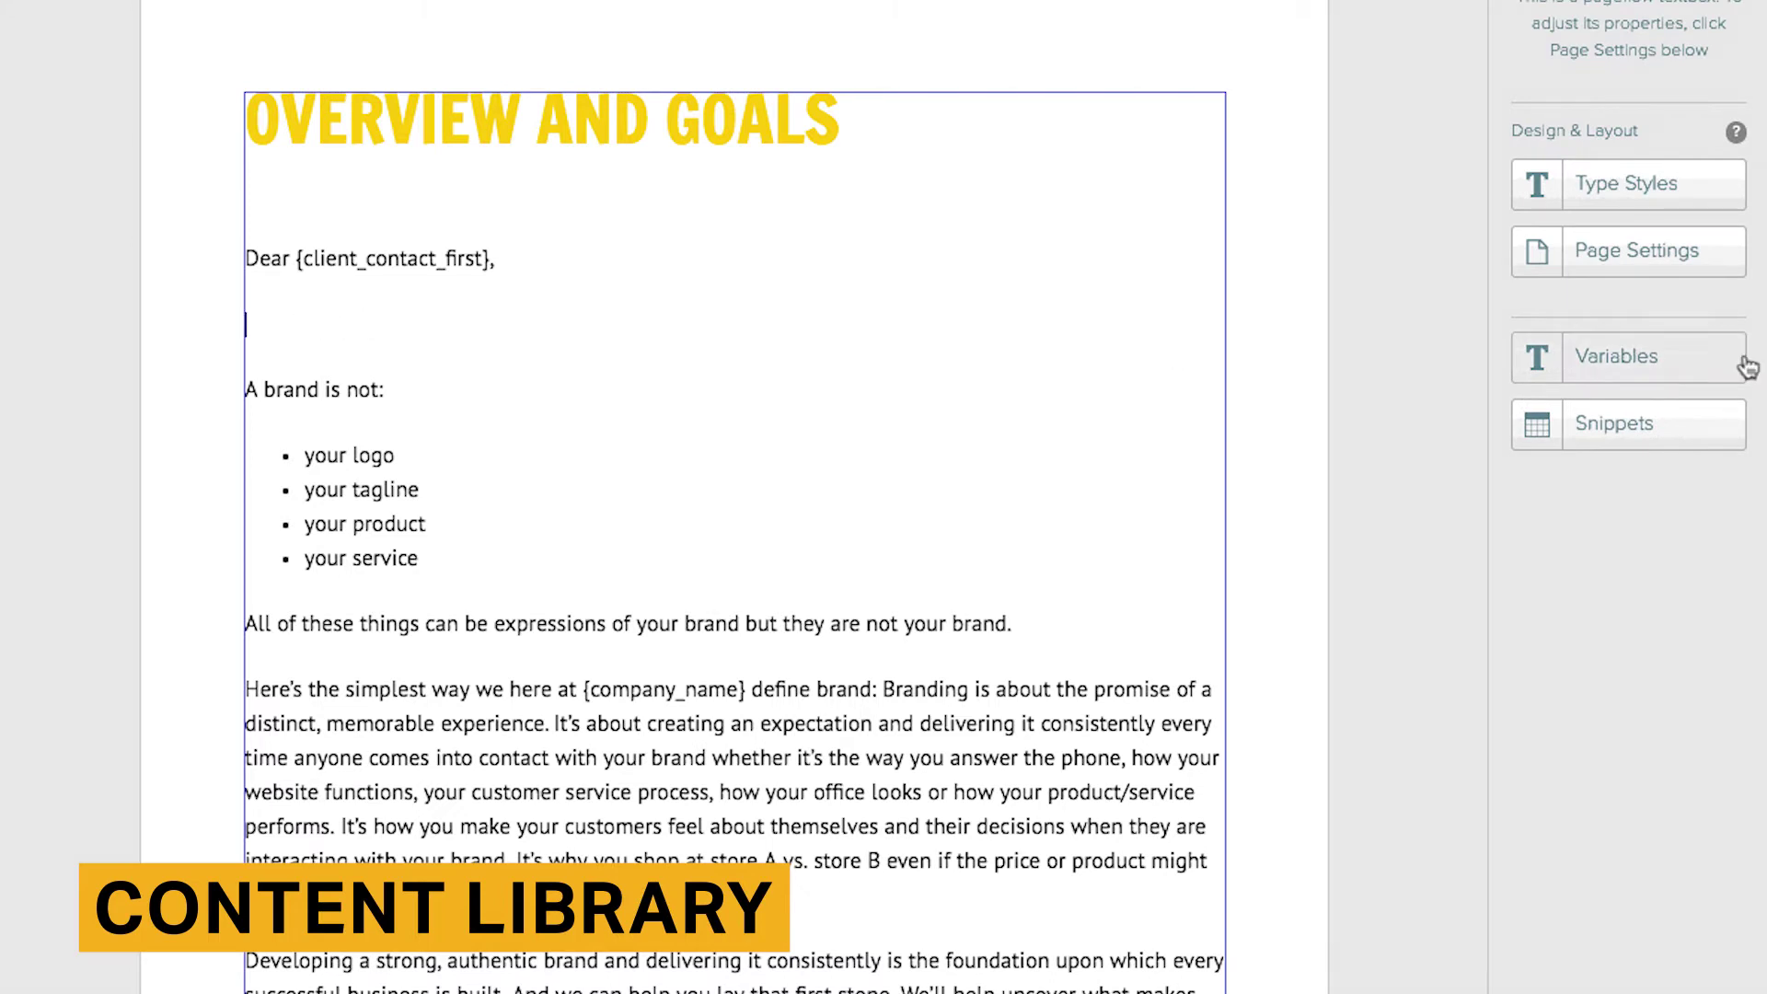
- Add the saved Overview intro snippet below the letter's greeting
left_click(1626, 440)
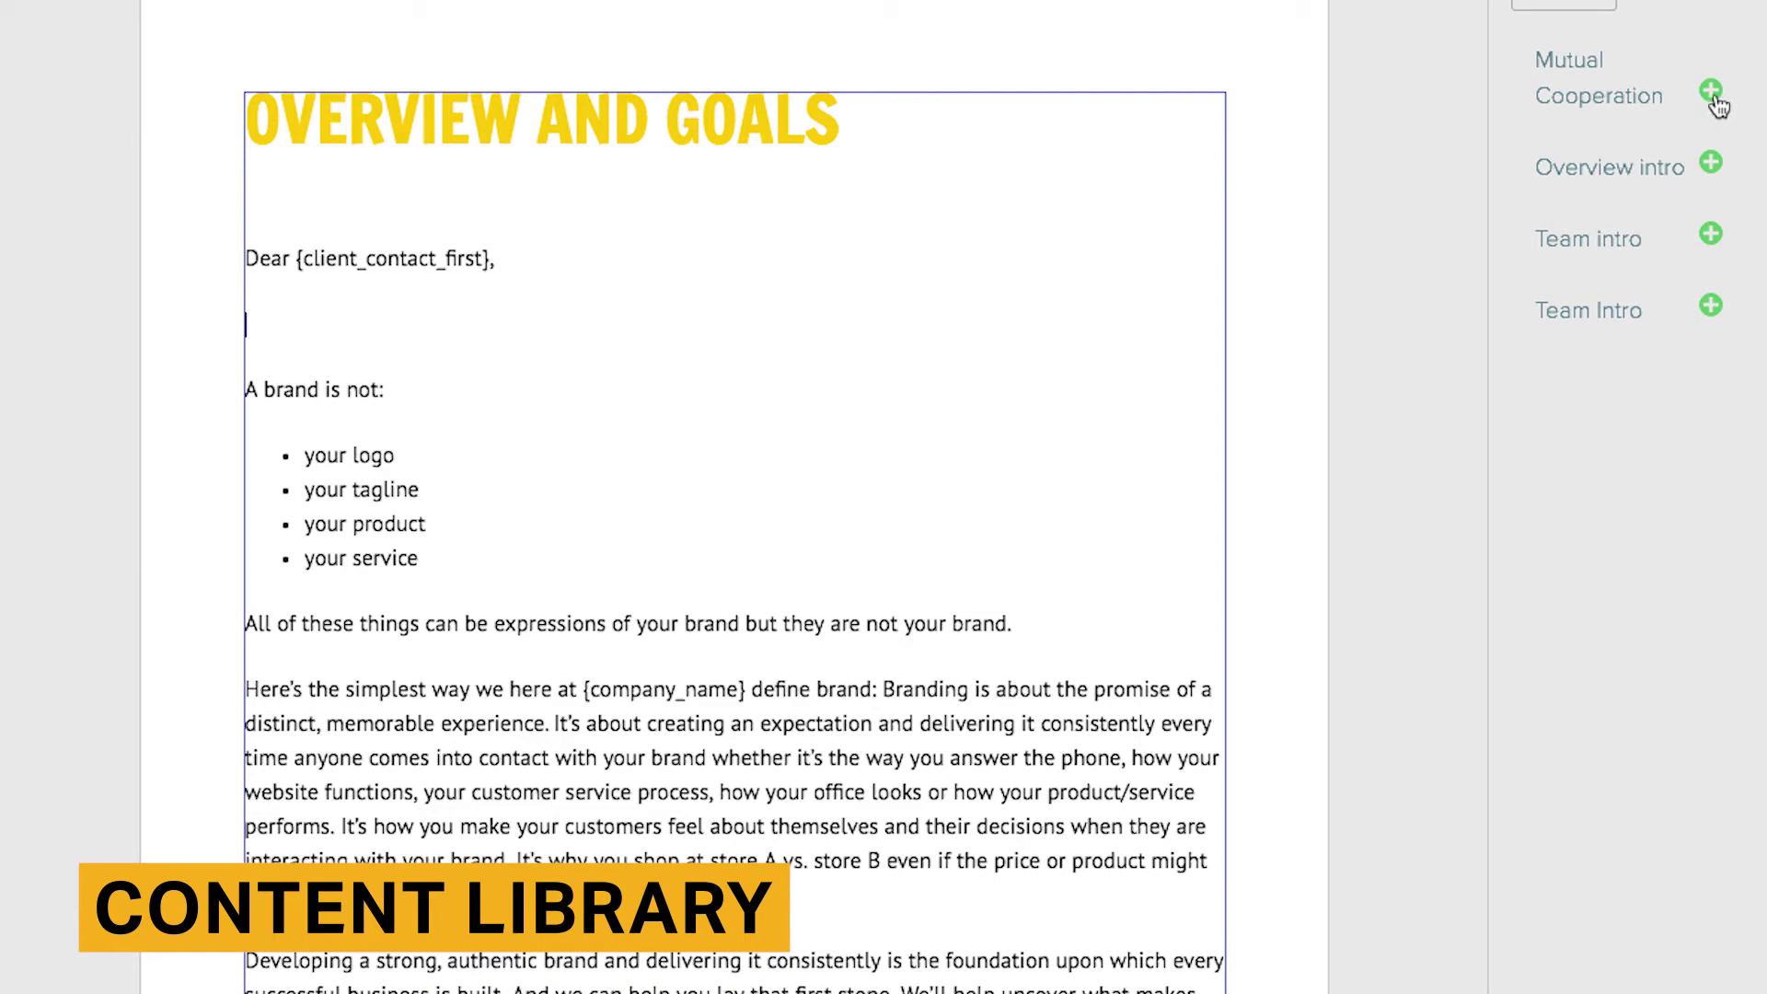
left_click(1711, 170)
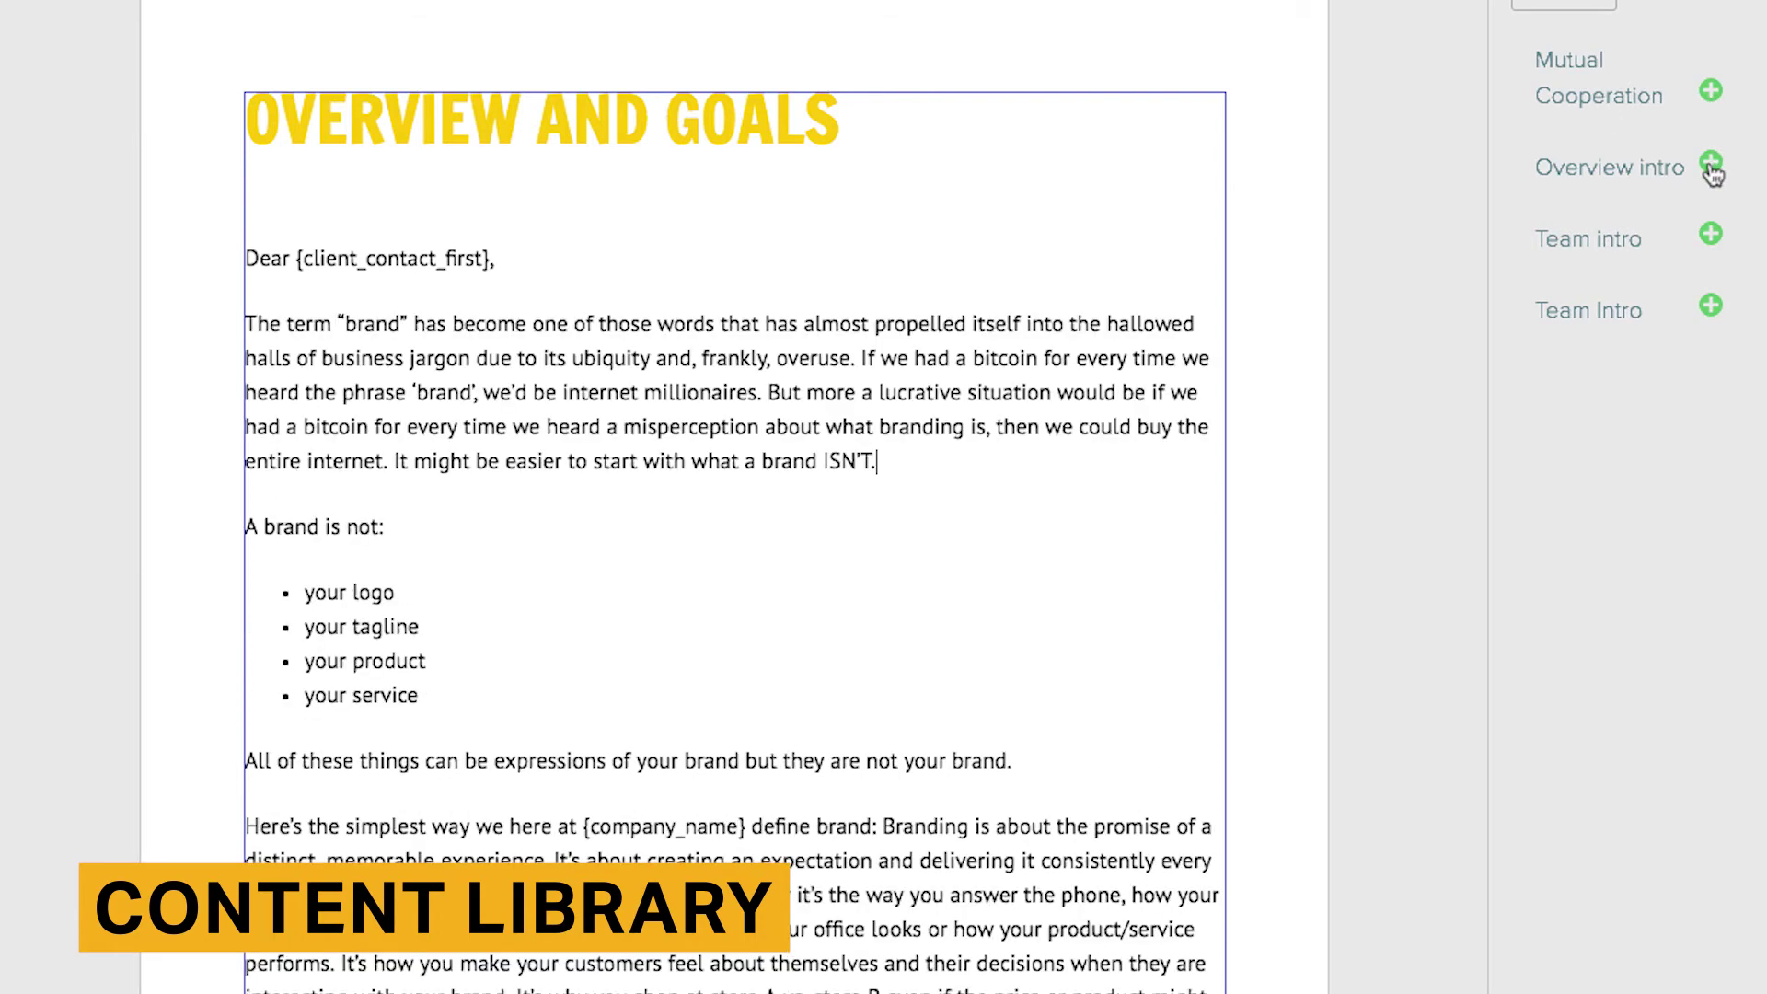
left_click_drag(876, 462, 571, 400)
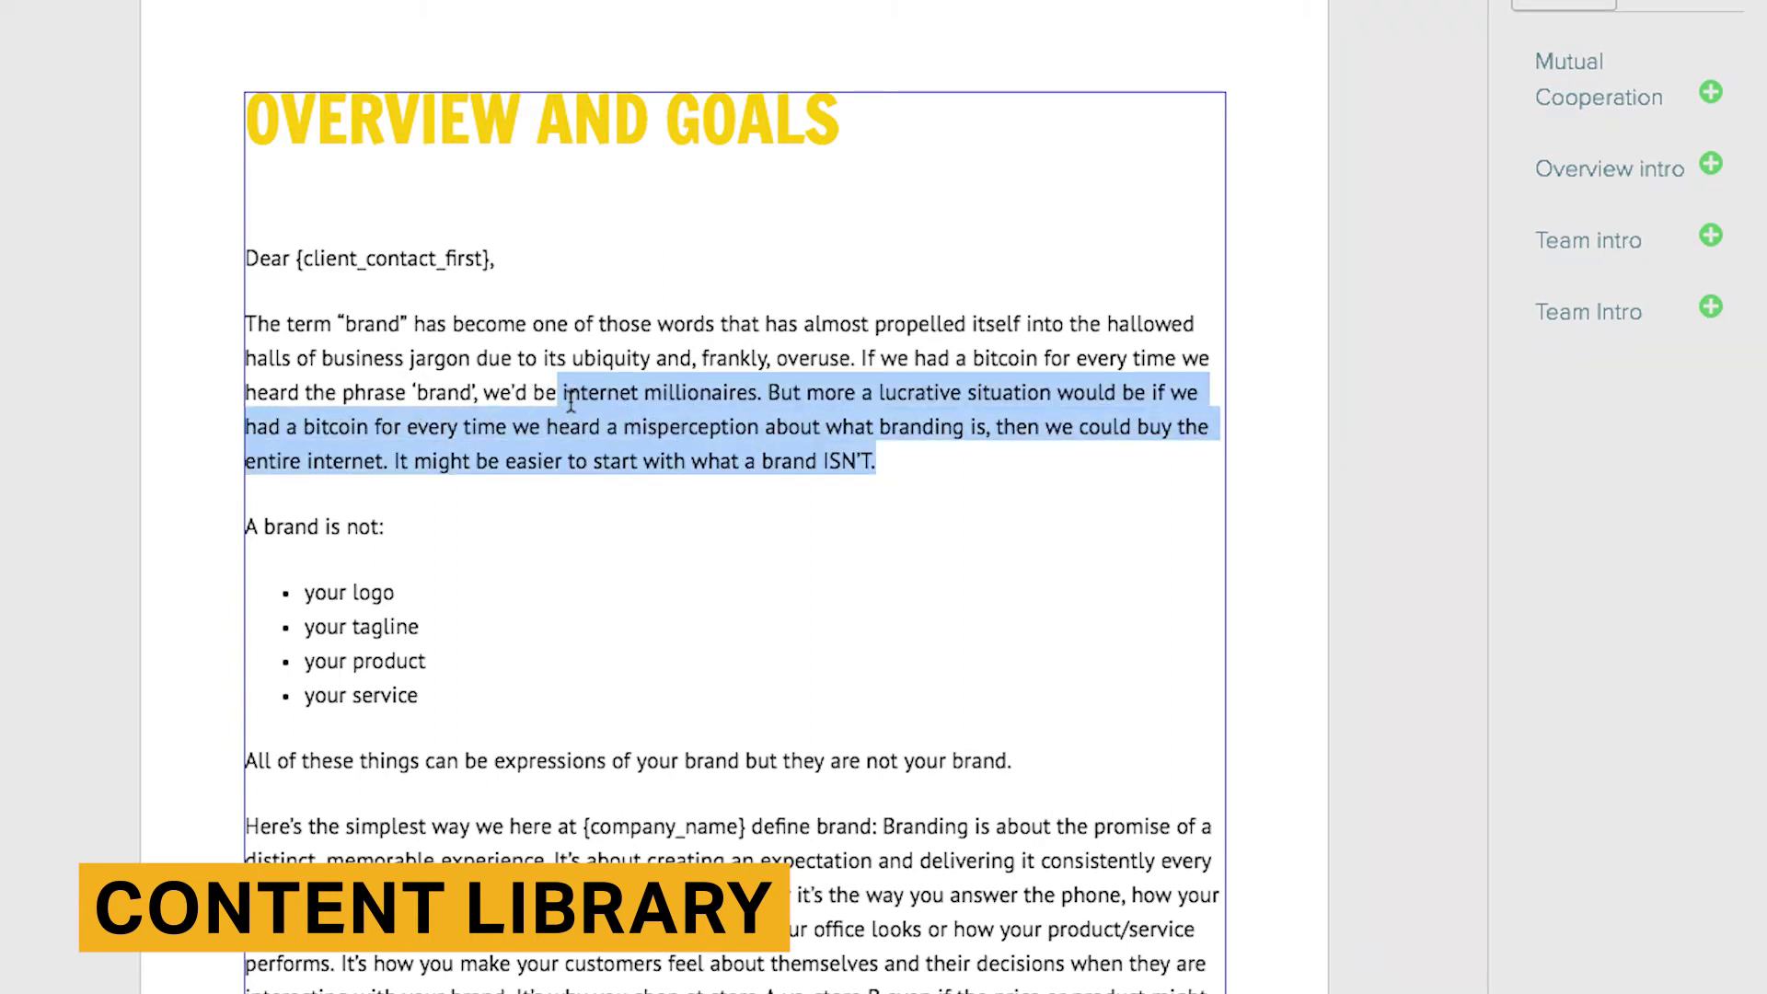
left_click(911, 453)
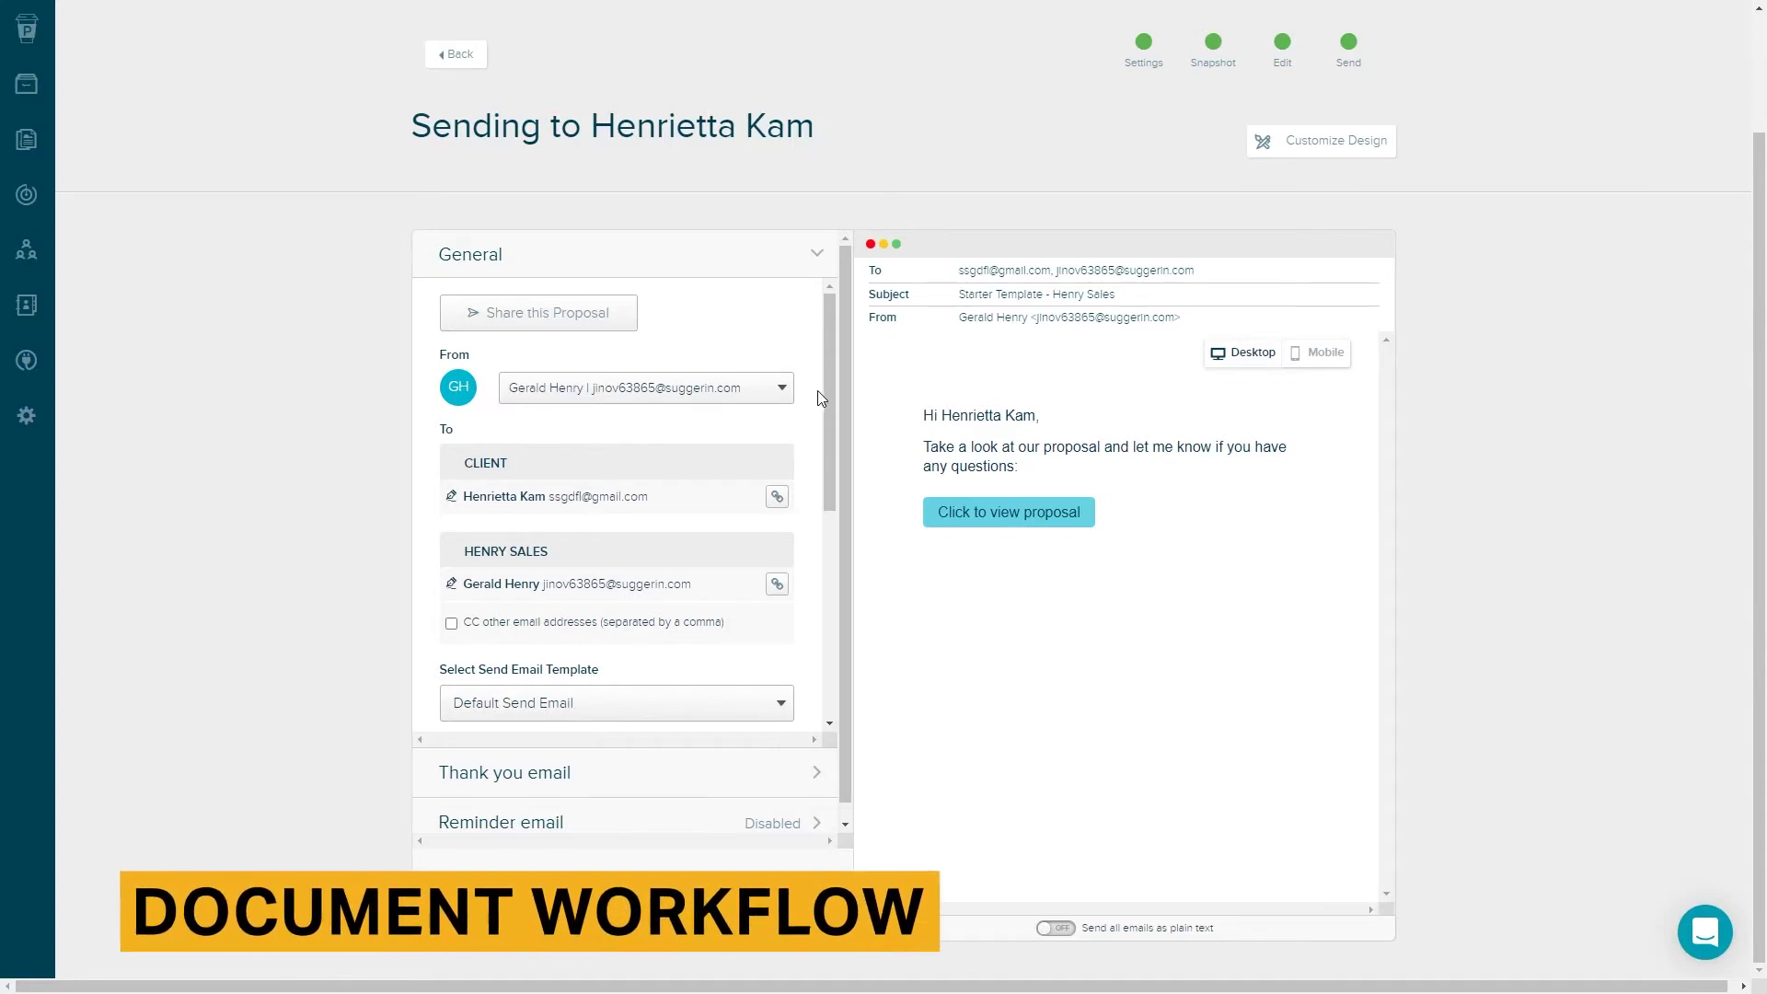
- Review the thank-you and reminder emails and enable automatic client reminders
left_click_drag(831, 377, 830, 587)
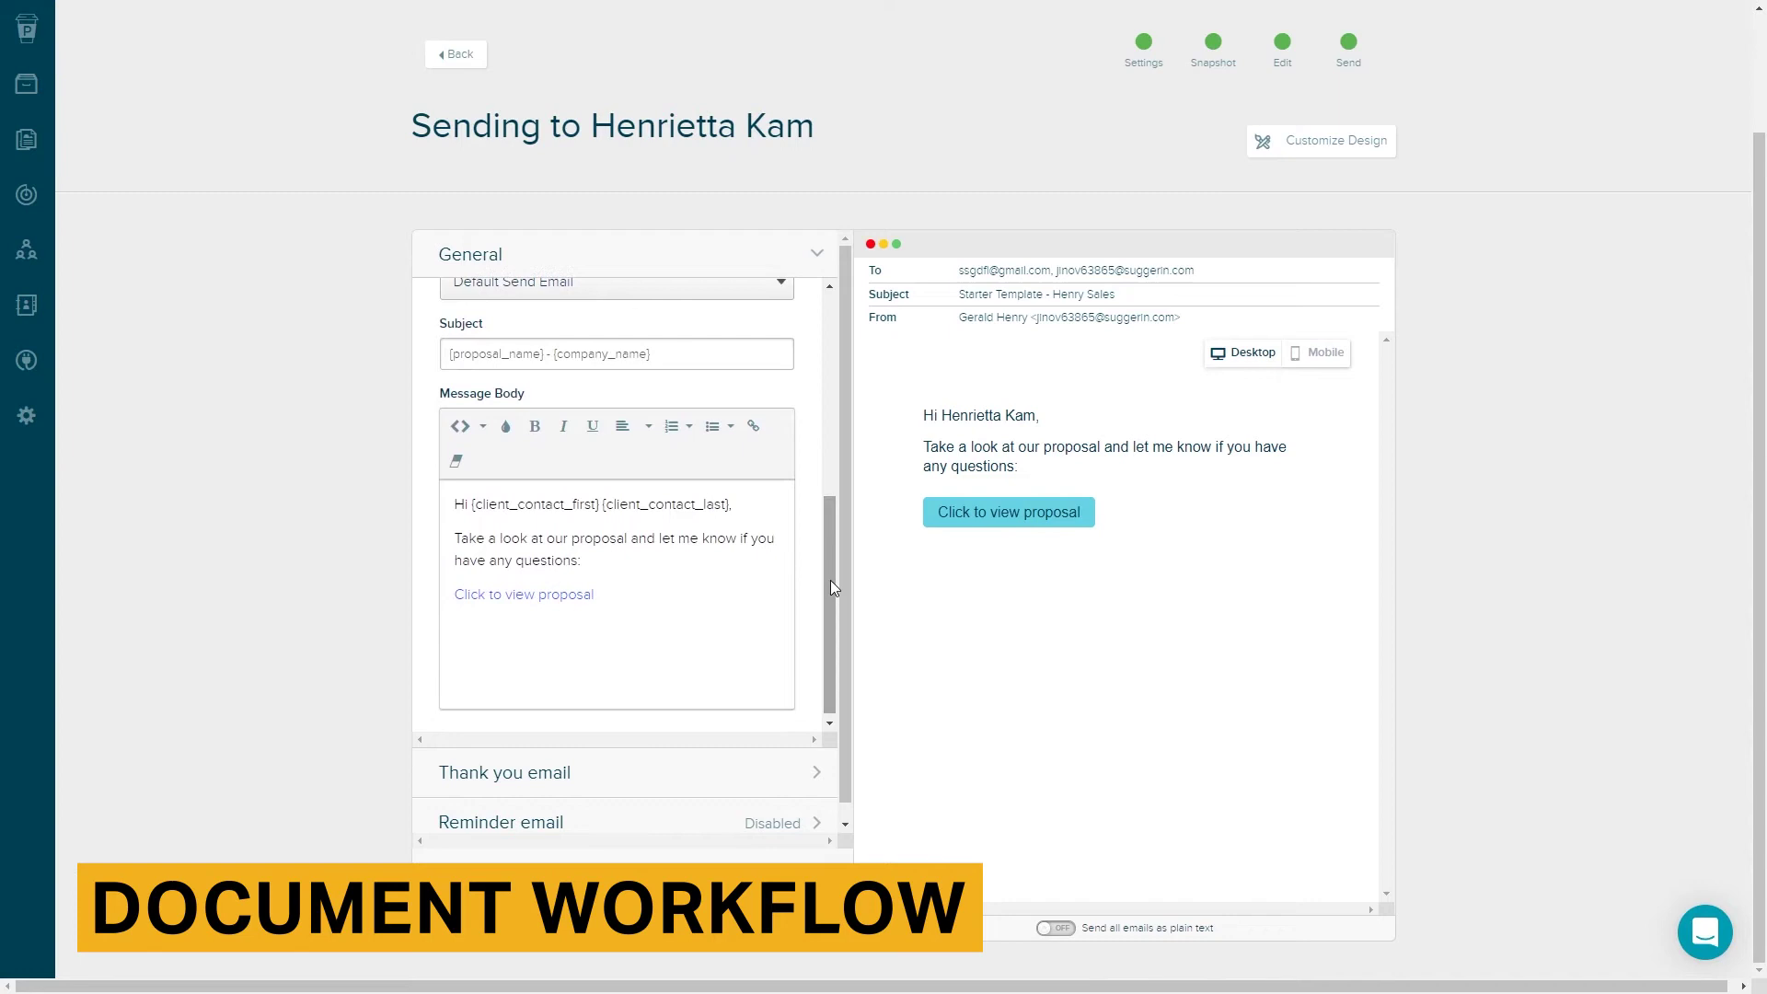
left_click(737, 775)
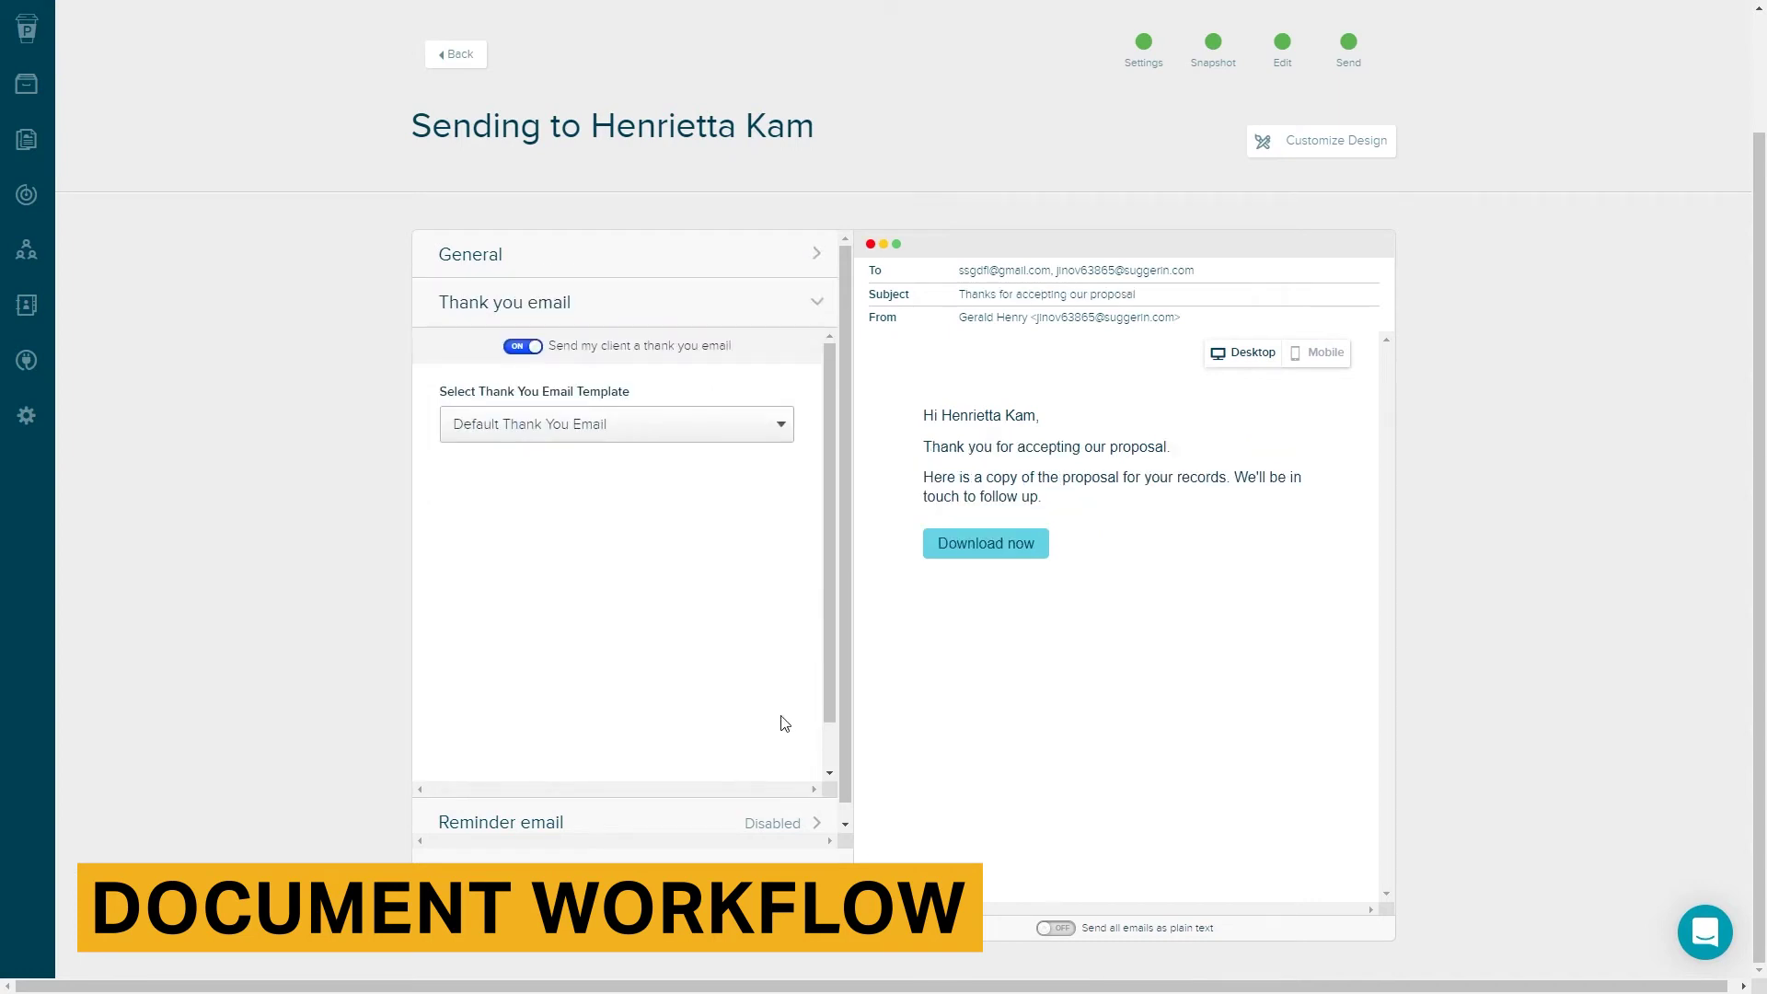
left_click(725, 821)
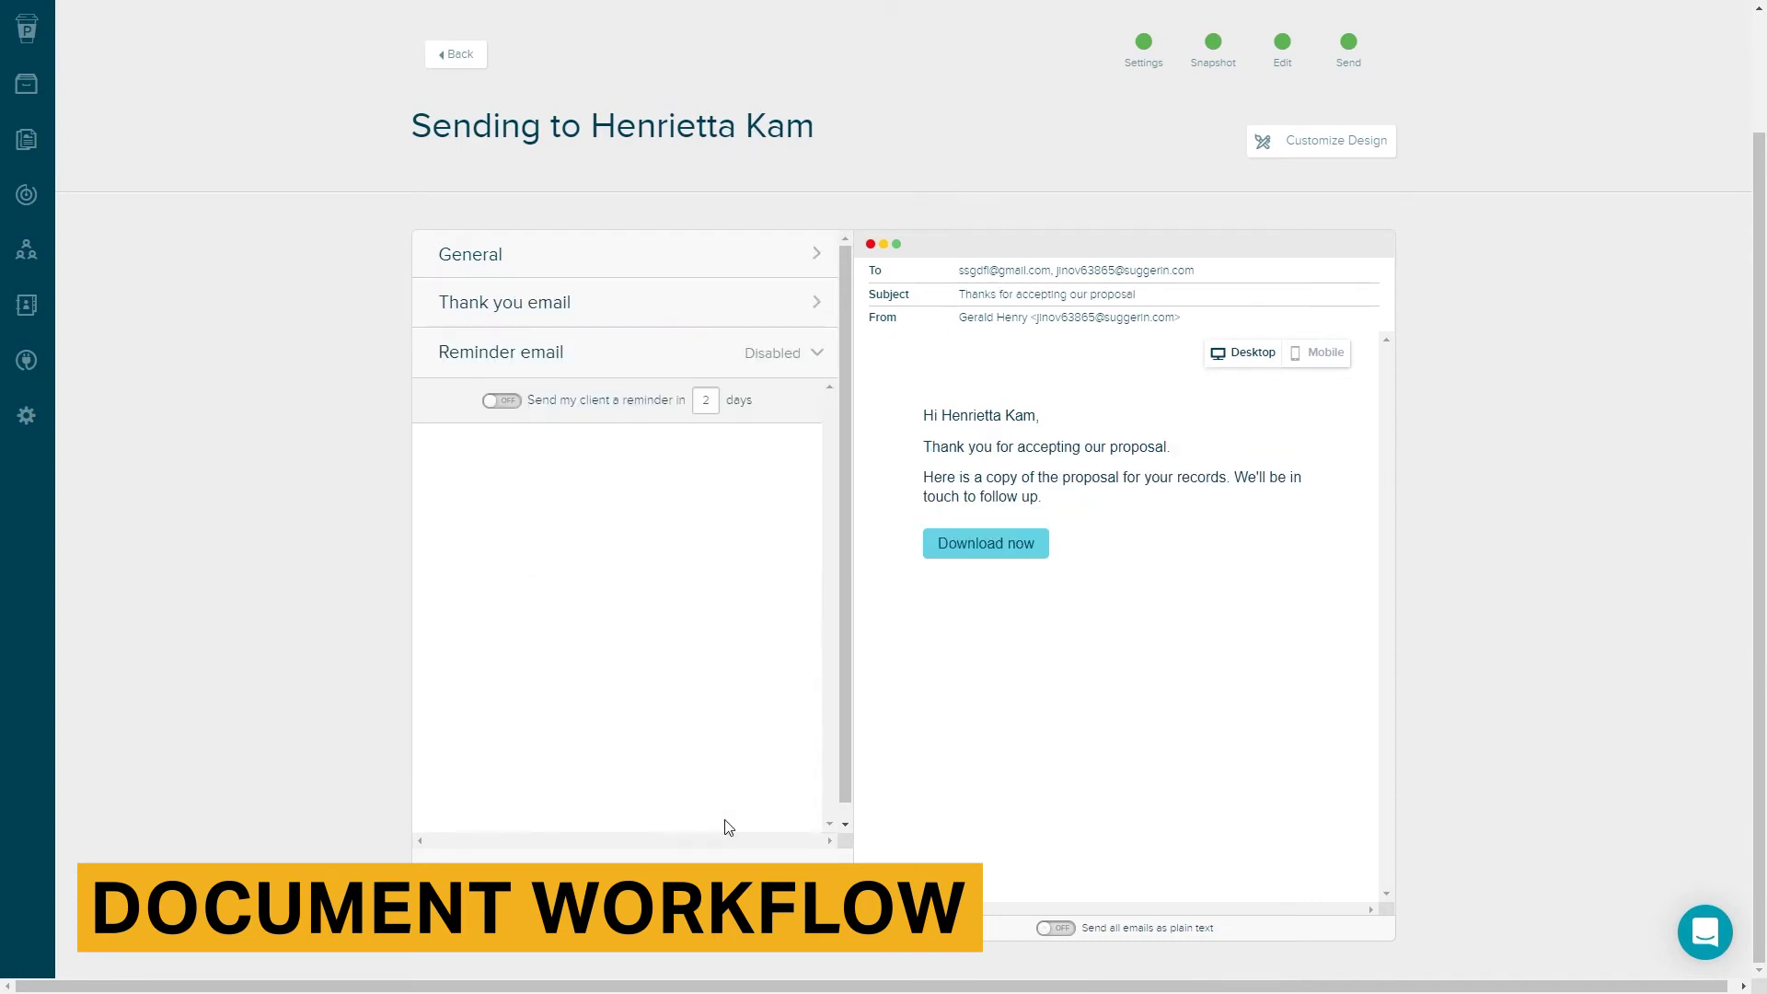
left_click(510, 401)
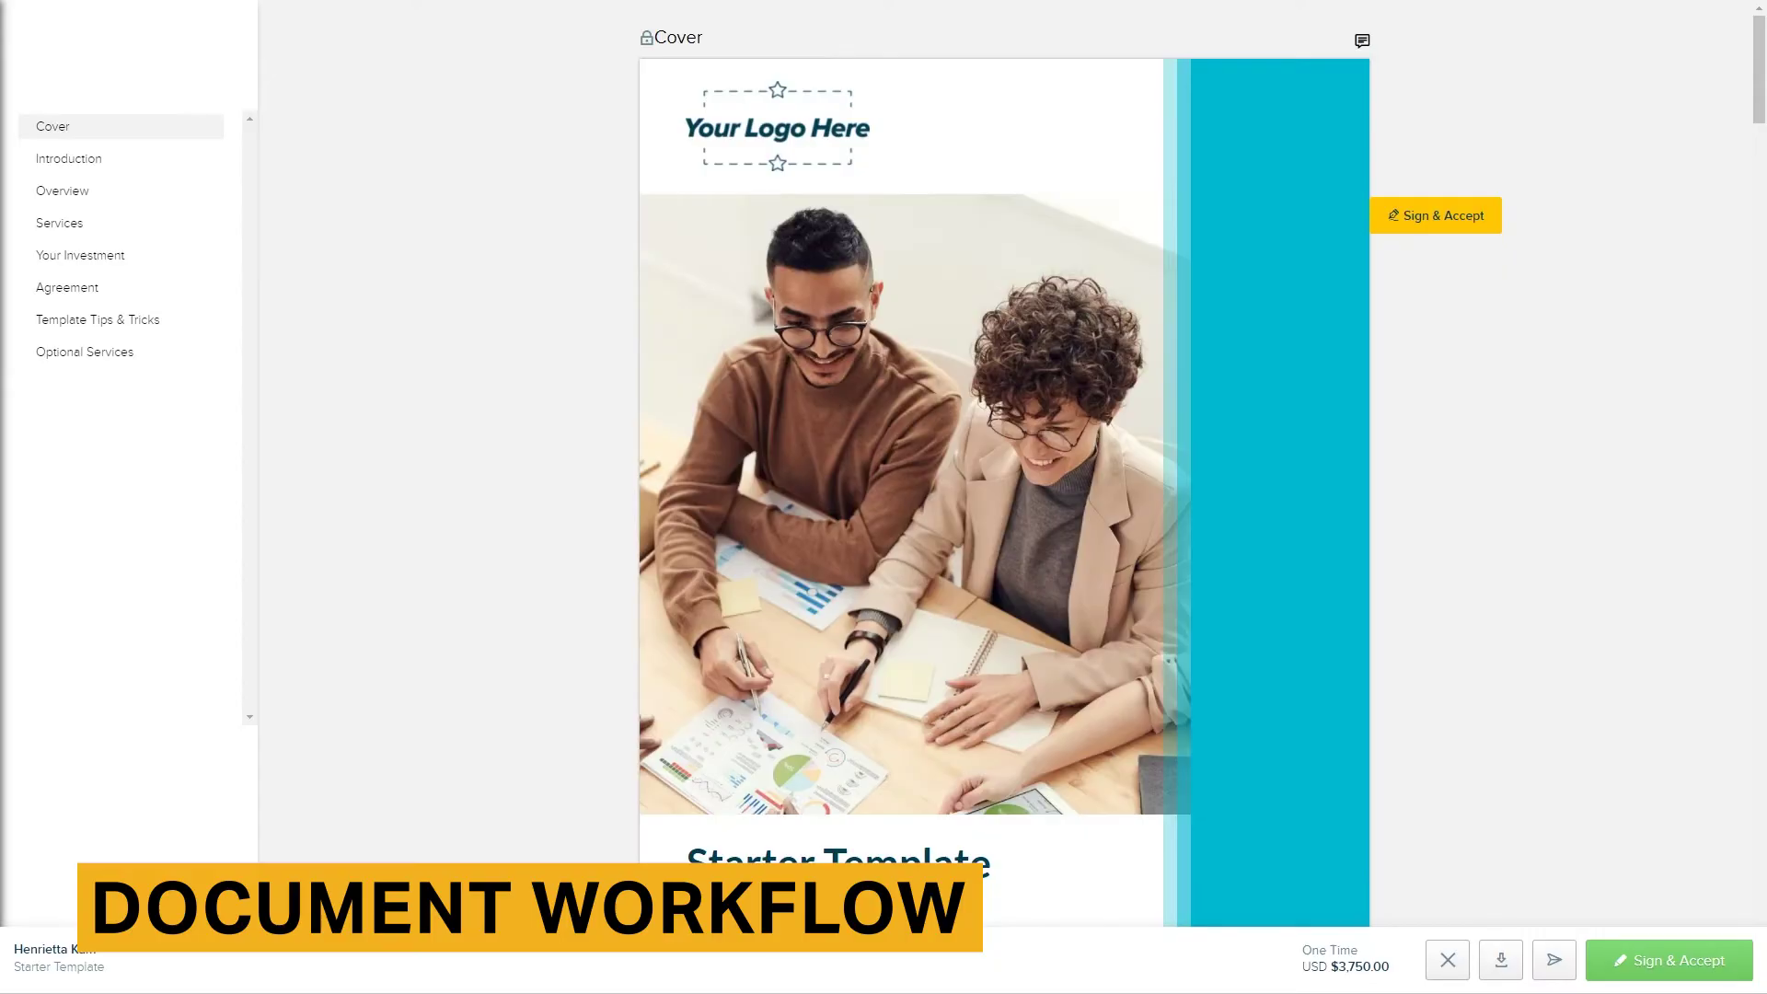
- Adopt a signature, agree to e-signing terms, submit acceptance, and view the proposal history
left_click(1444, 219)
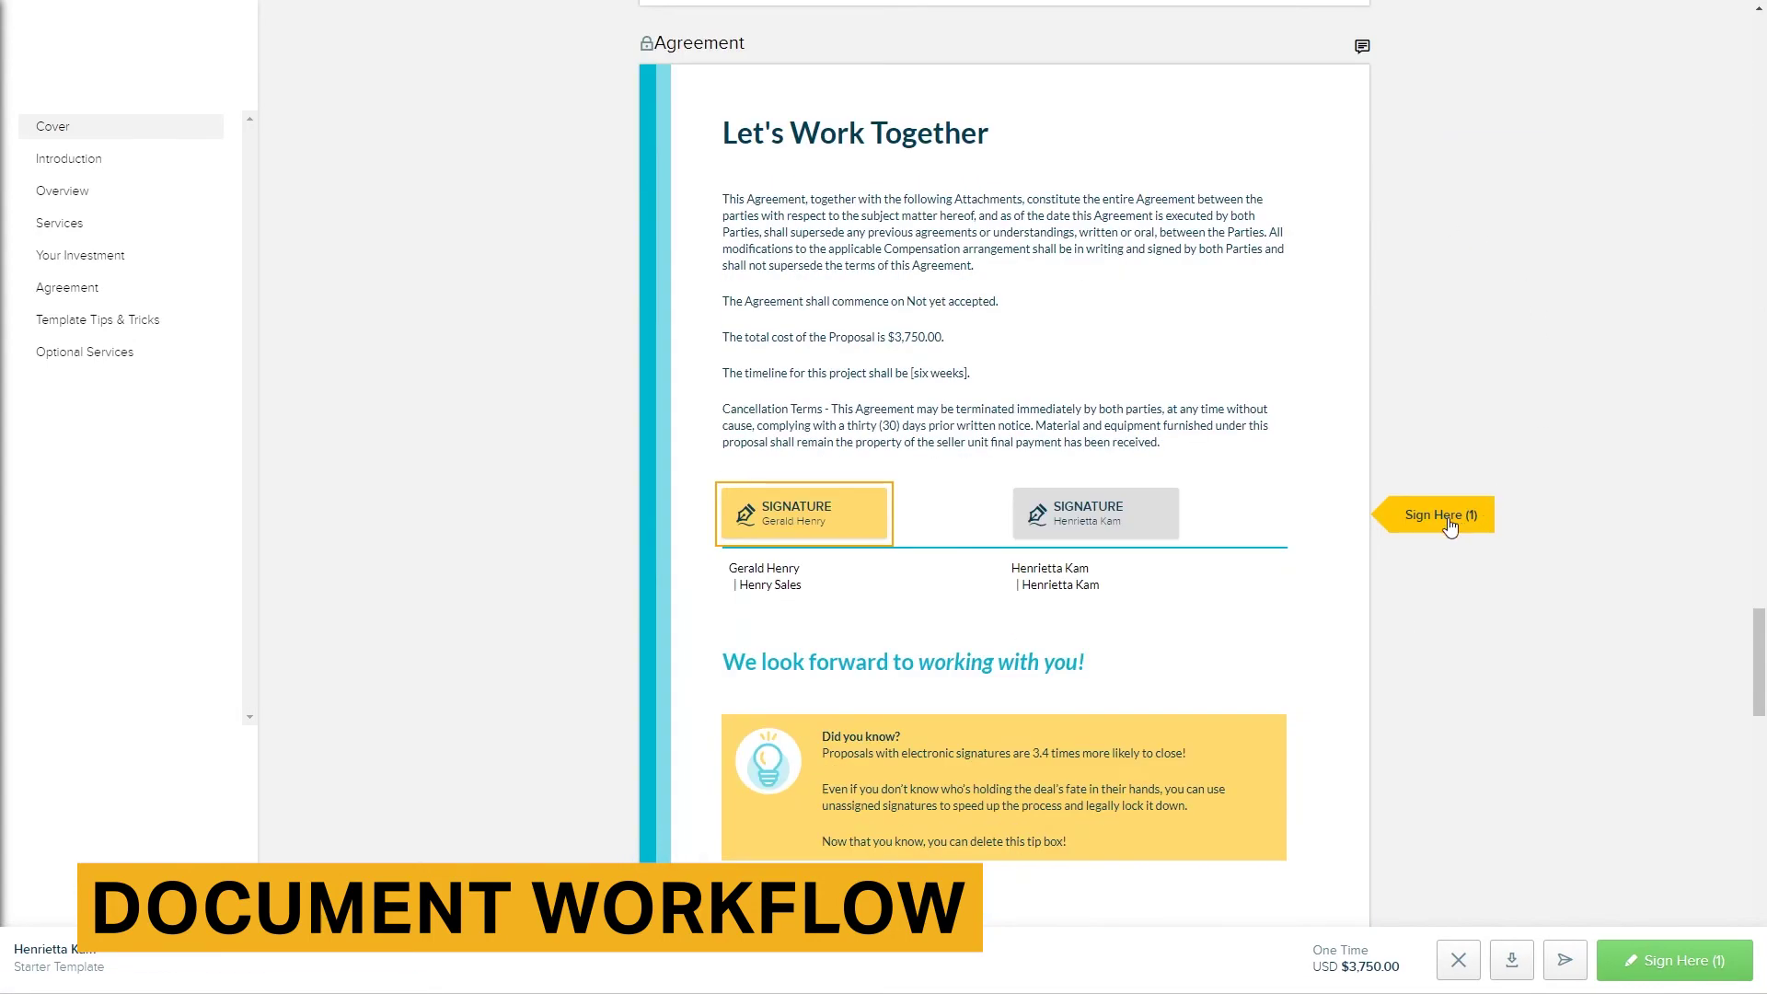
left_click(1446, 517)
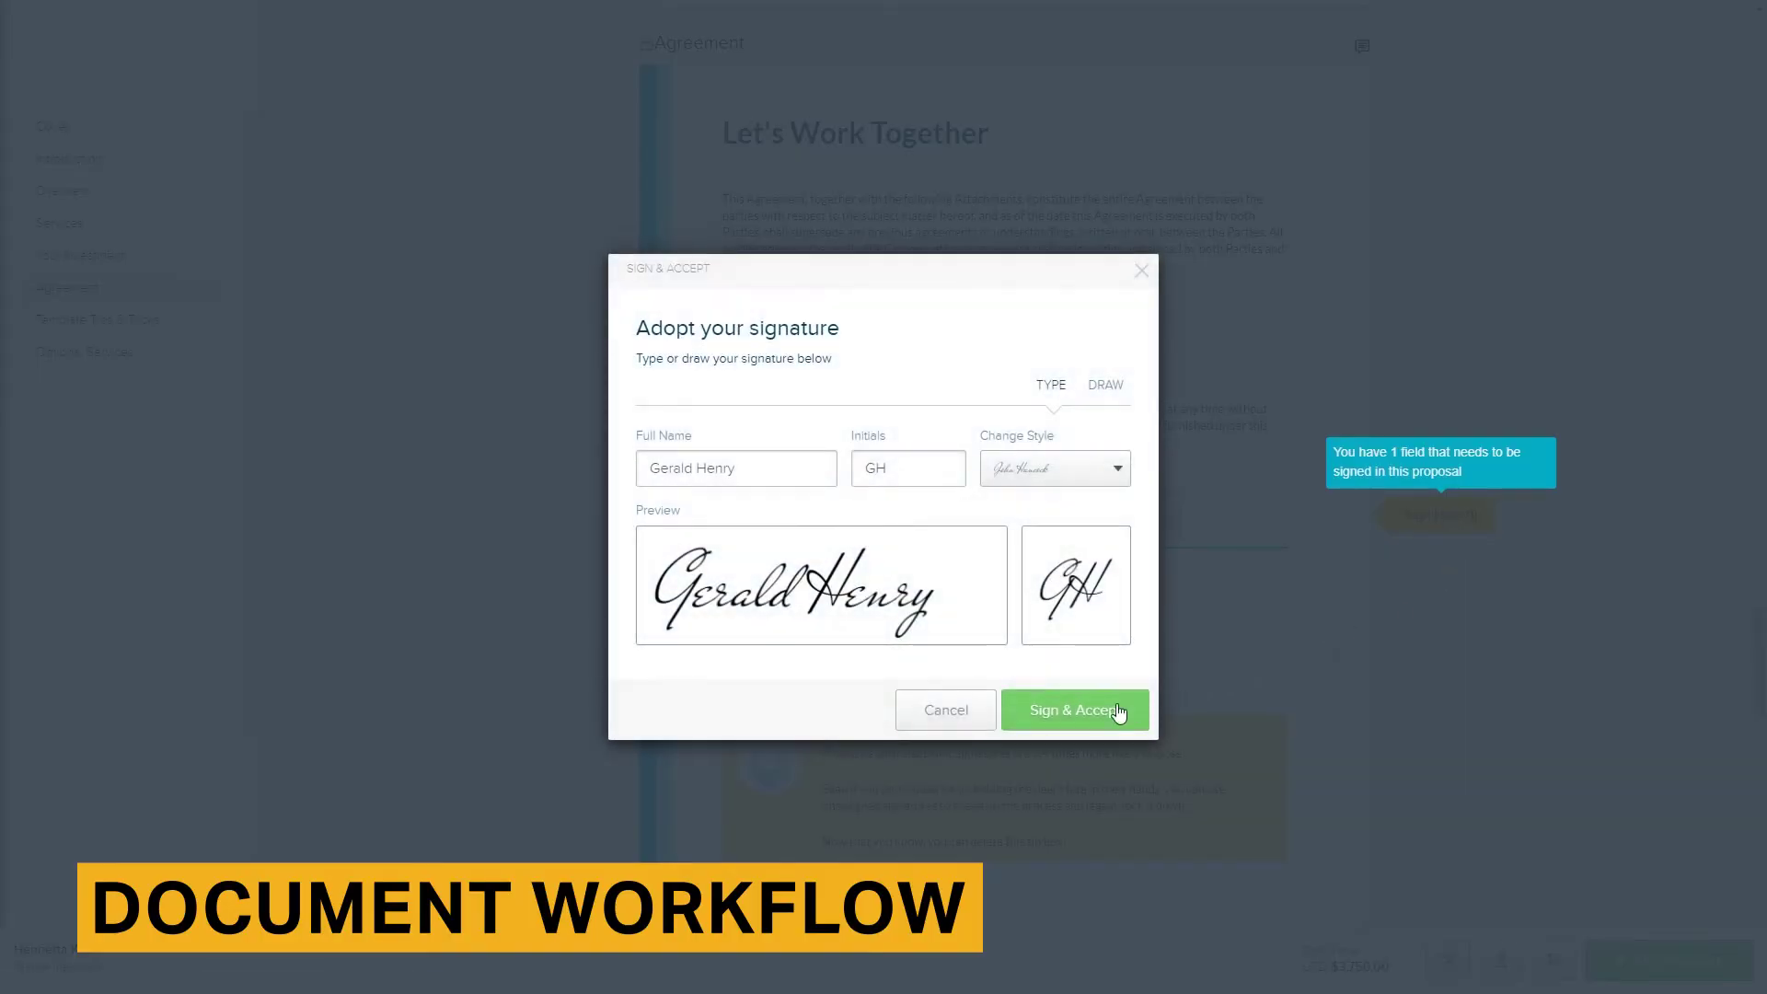
left_click(1117, 711)
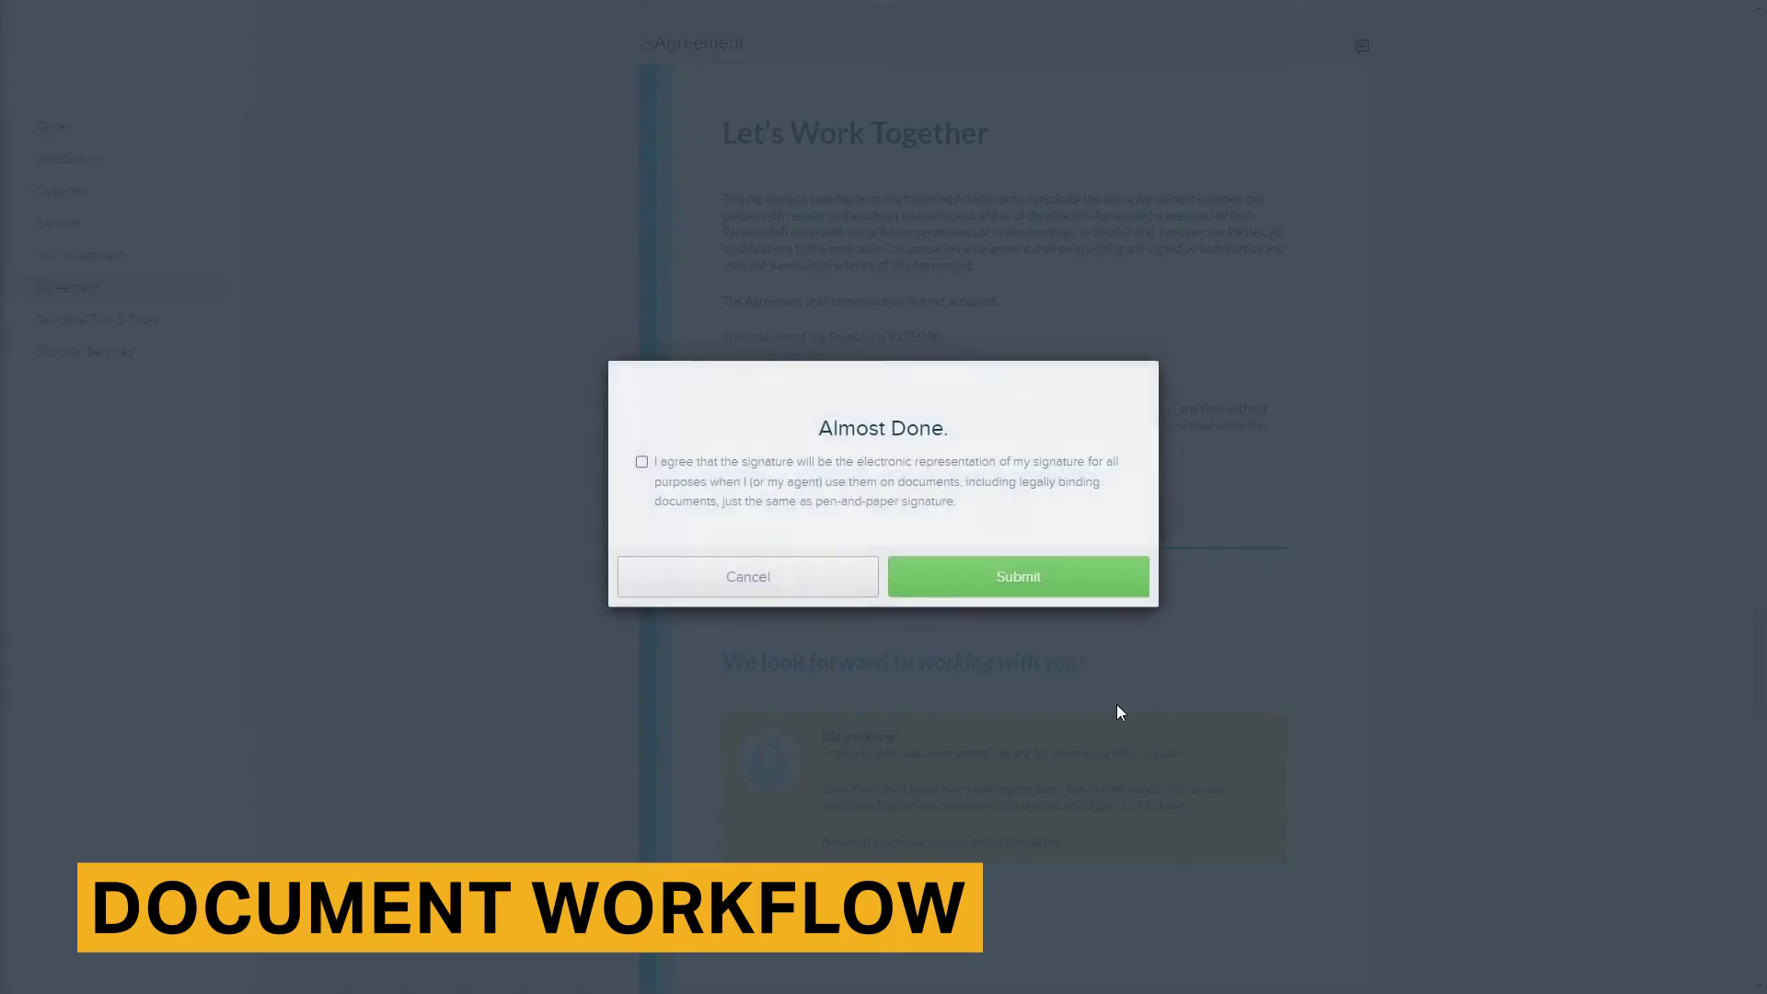
left_click(760, 481)
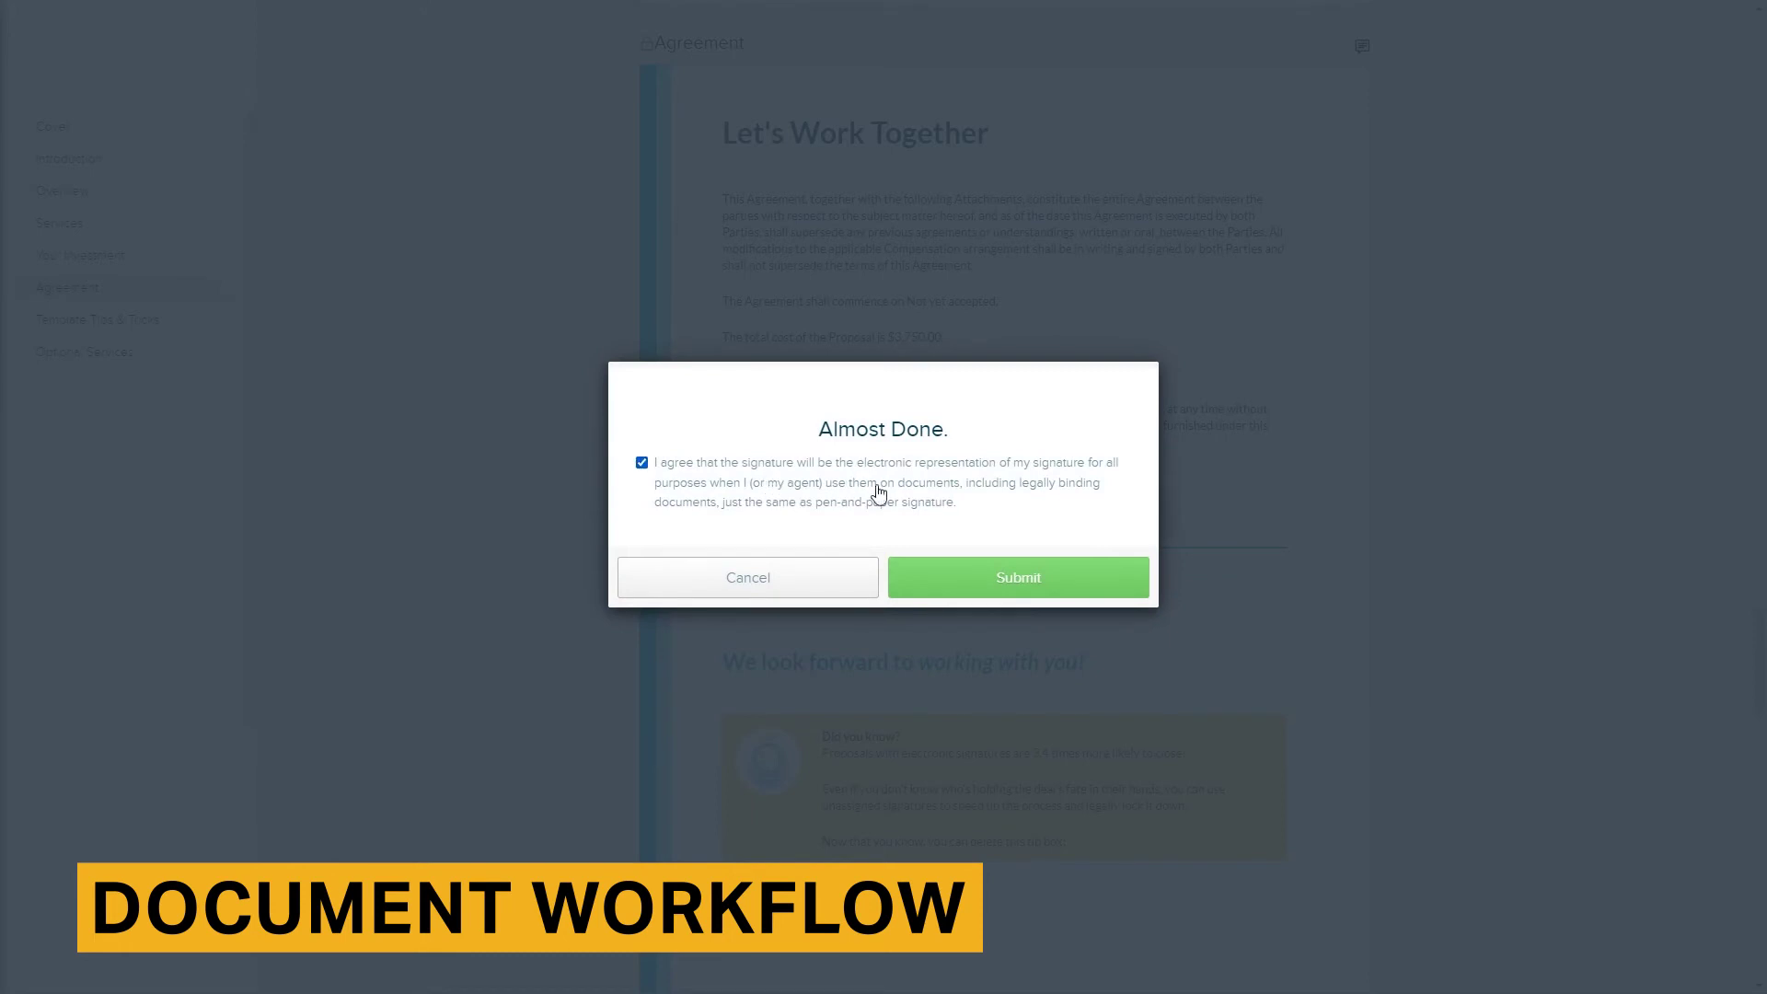
left_click(1067, 578)
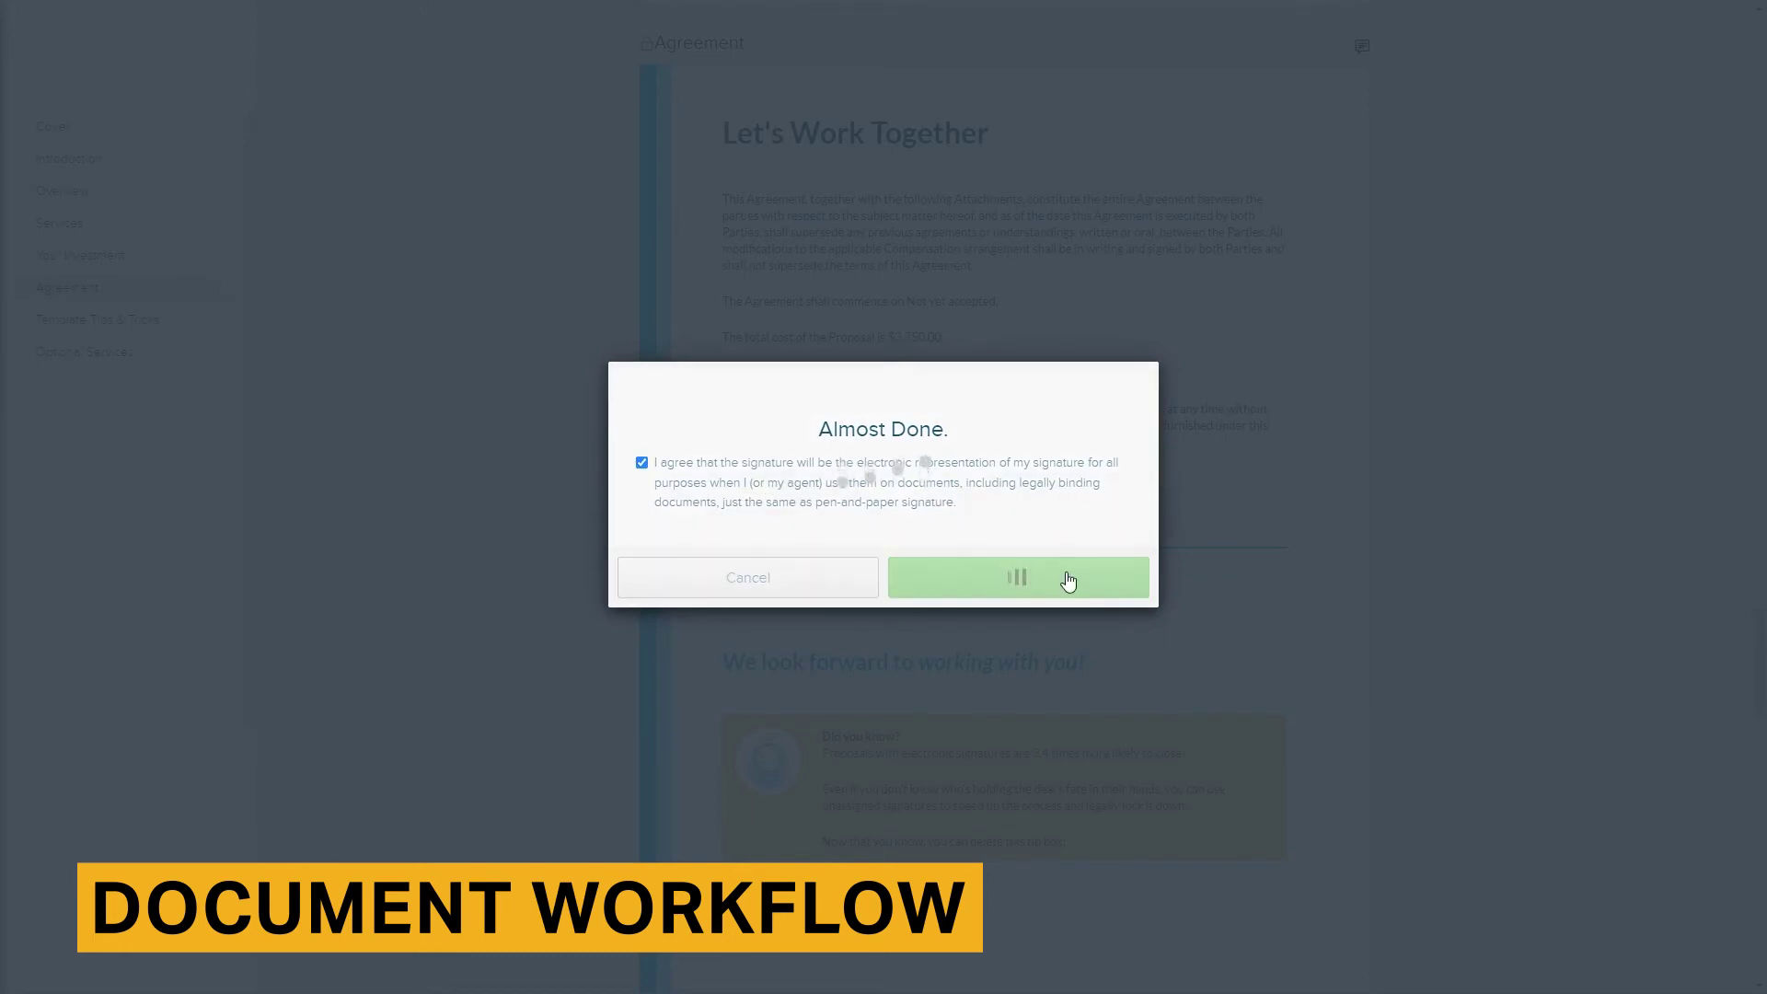
left_click(1067, 578)
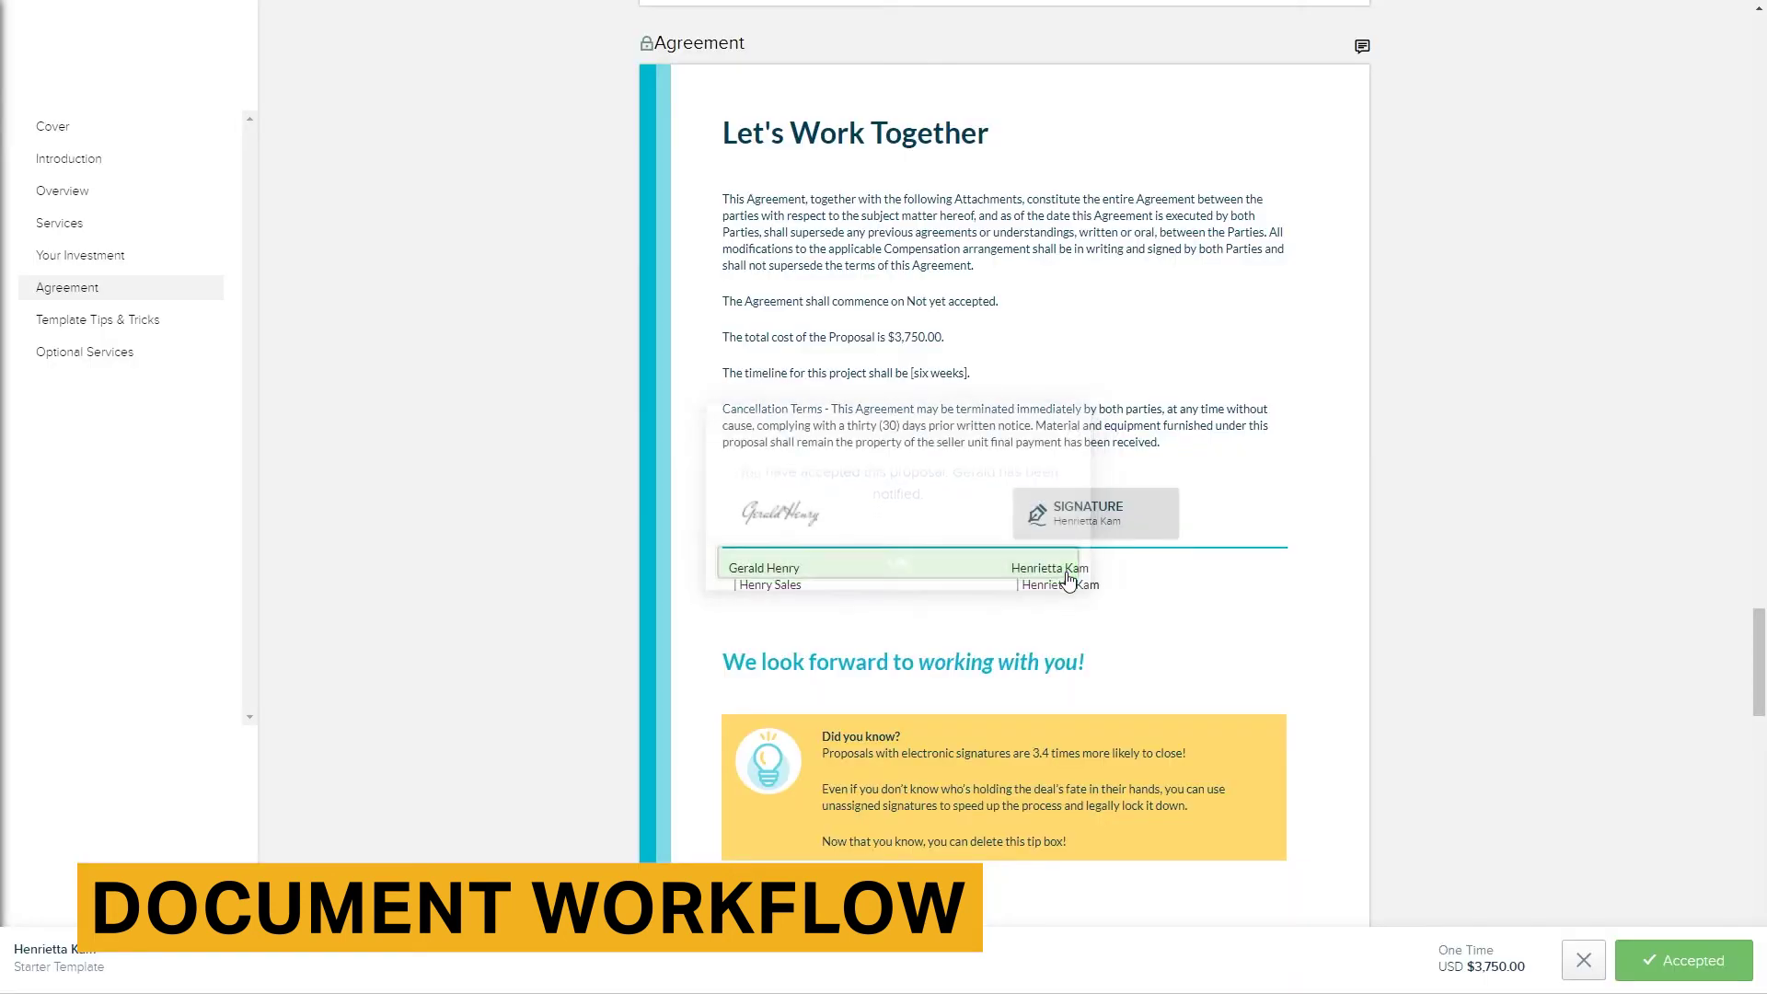
left_click(1726, 966)
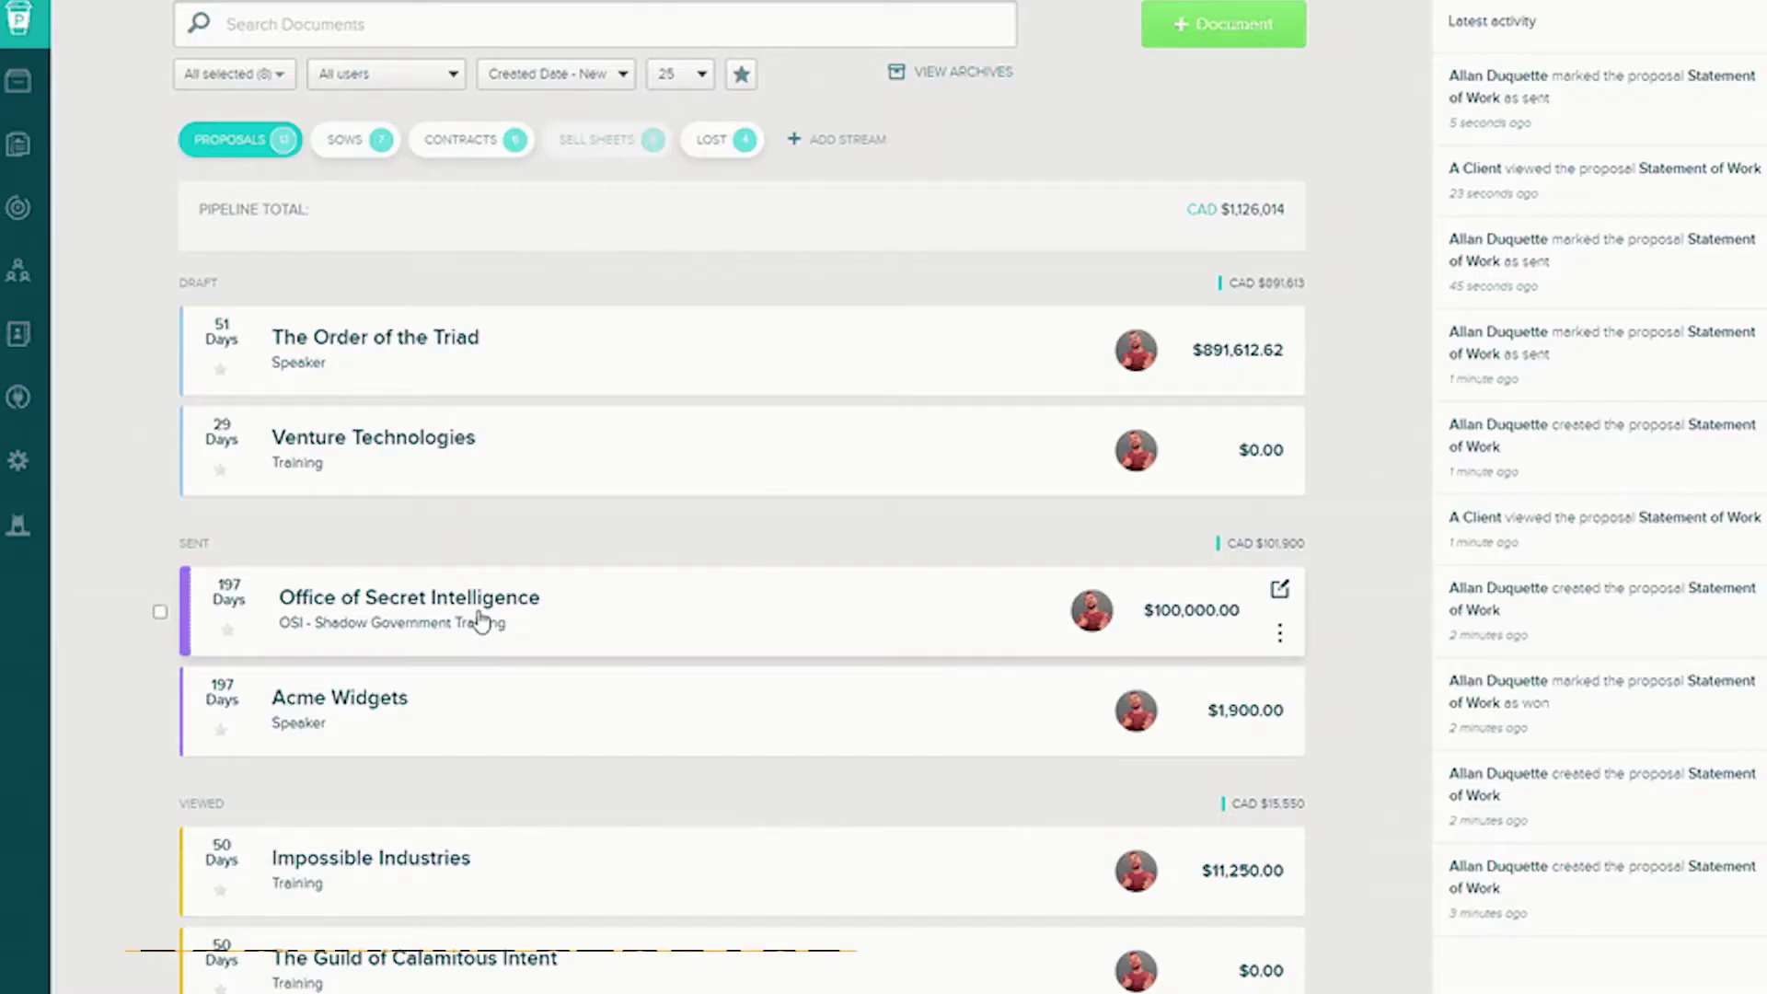
- File Office of Secret Intelligence and Venture Technologies under Sell Sheets, Hank Co. under Lost
left_click_drag(473, 614, 572, 193)
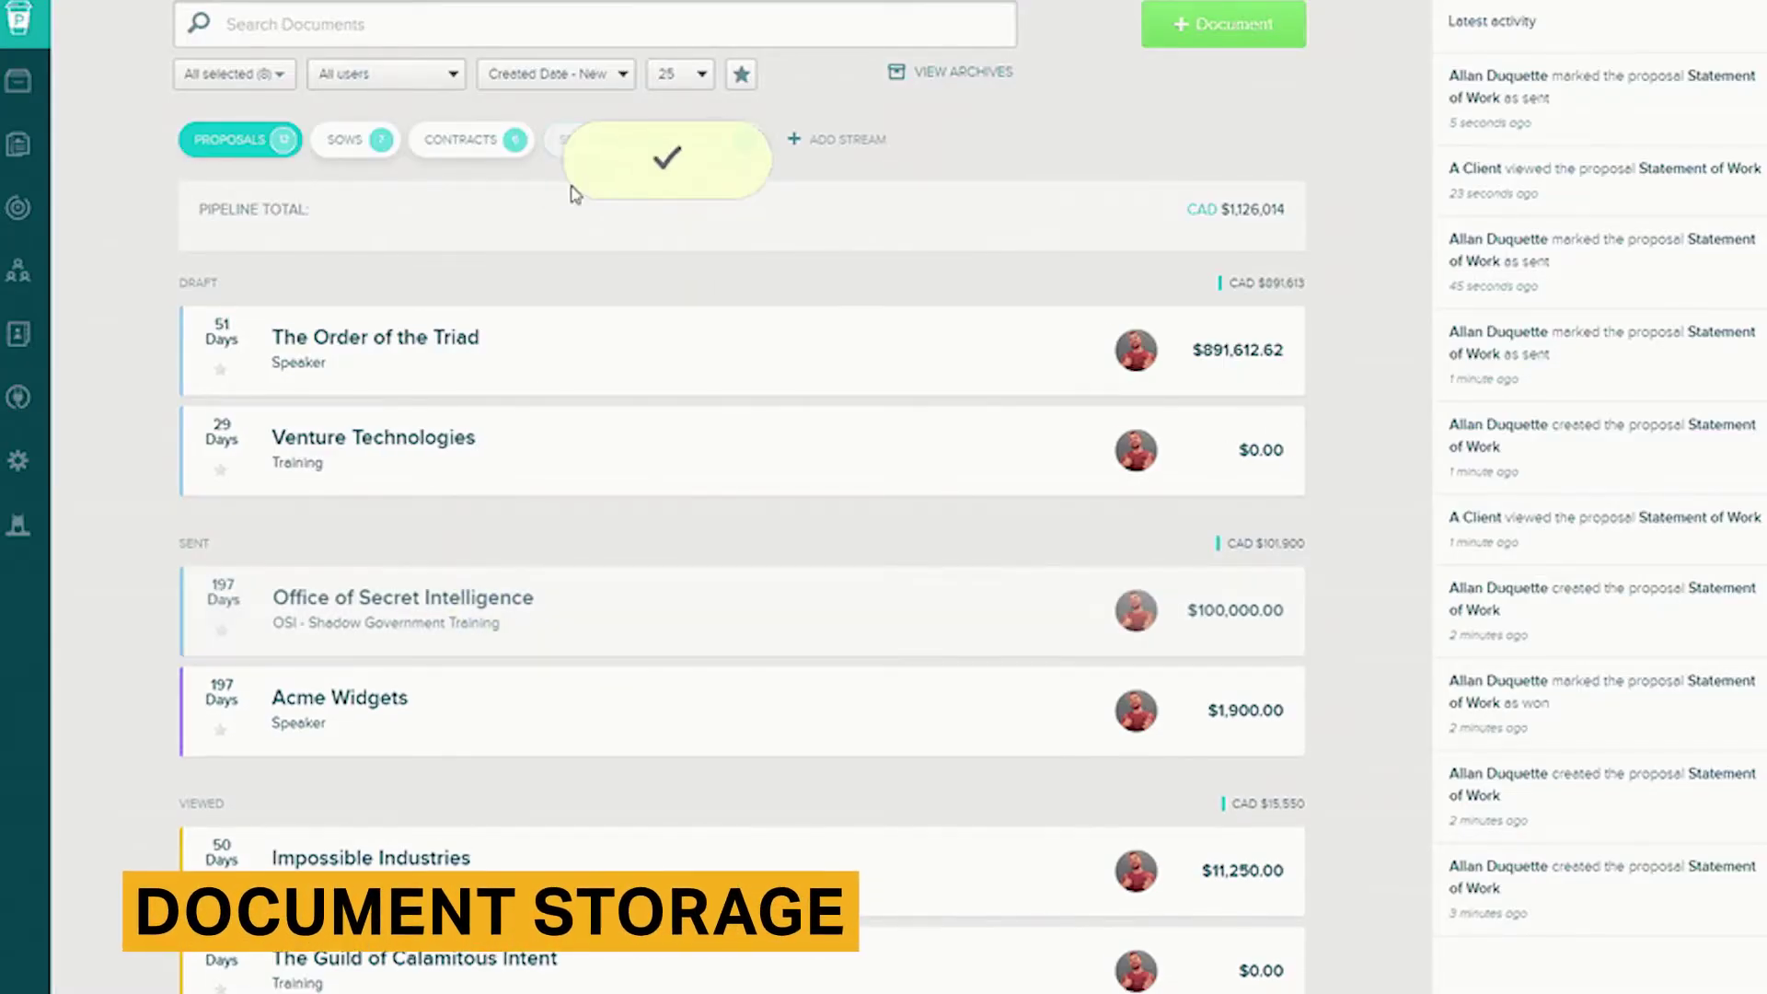
left_click_drag(396, 470, 581, 147)
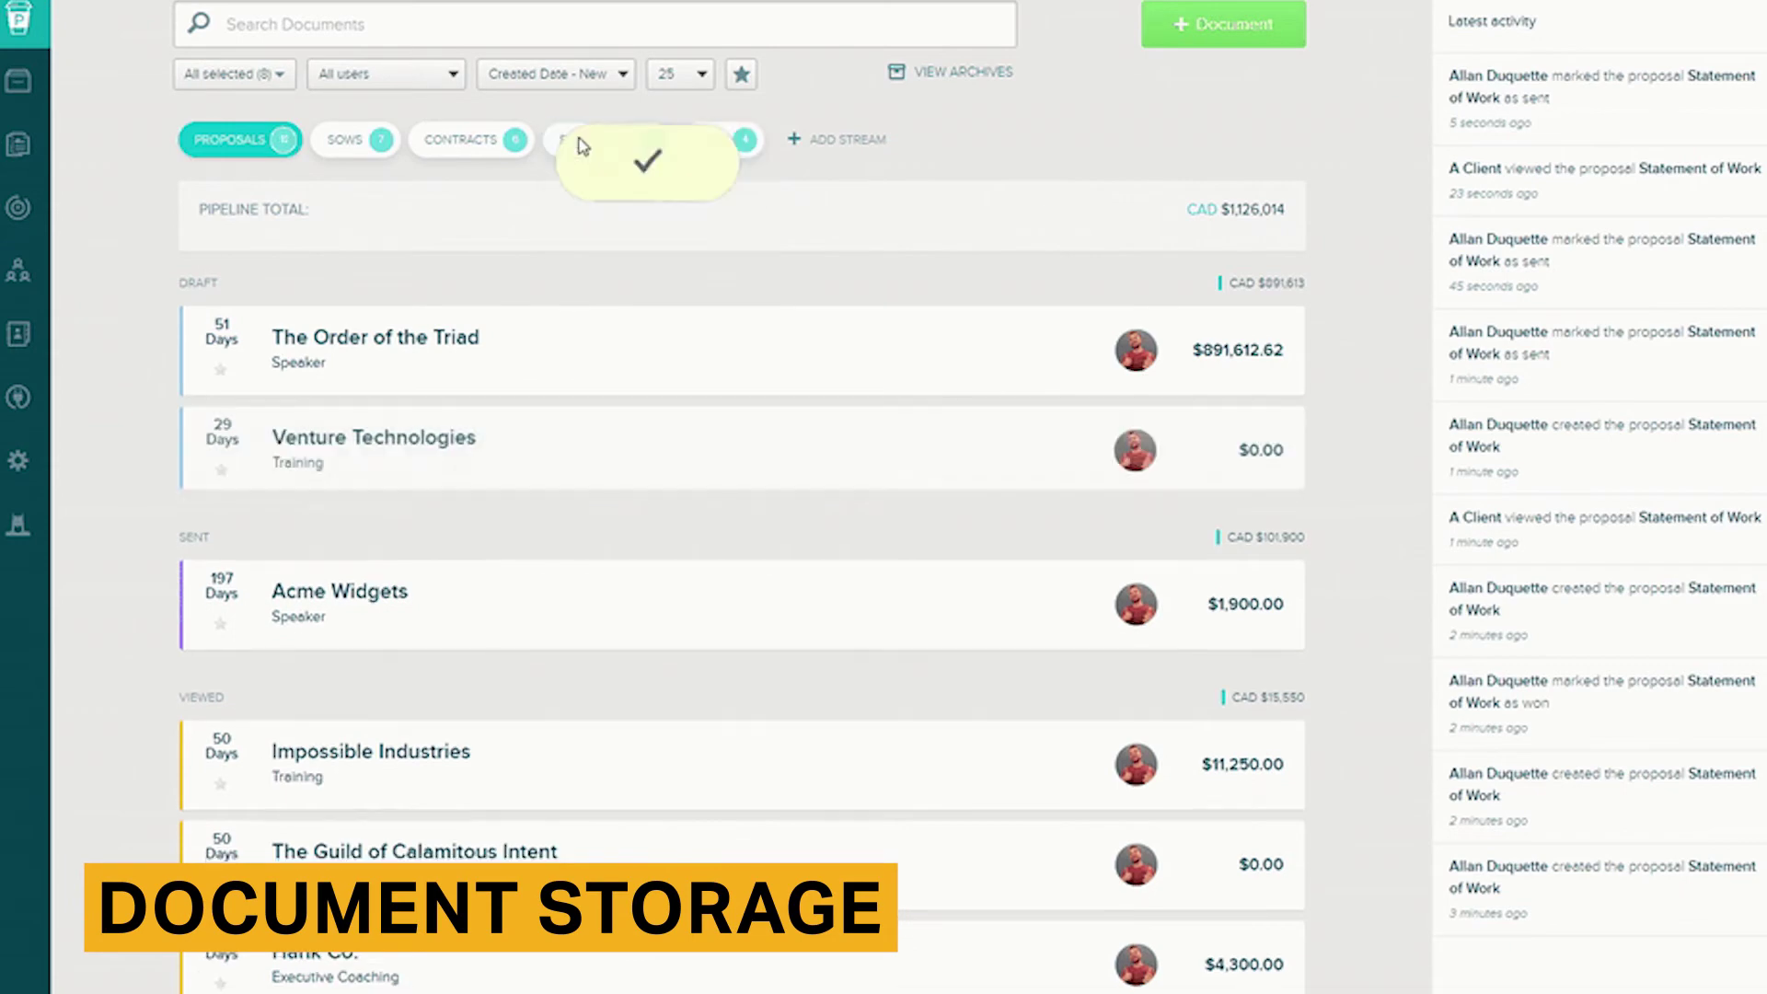
scroll(589, 460, "down", 6)
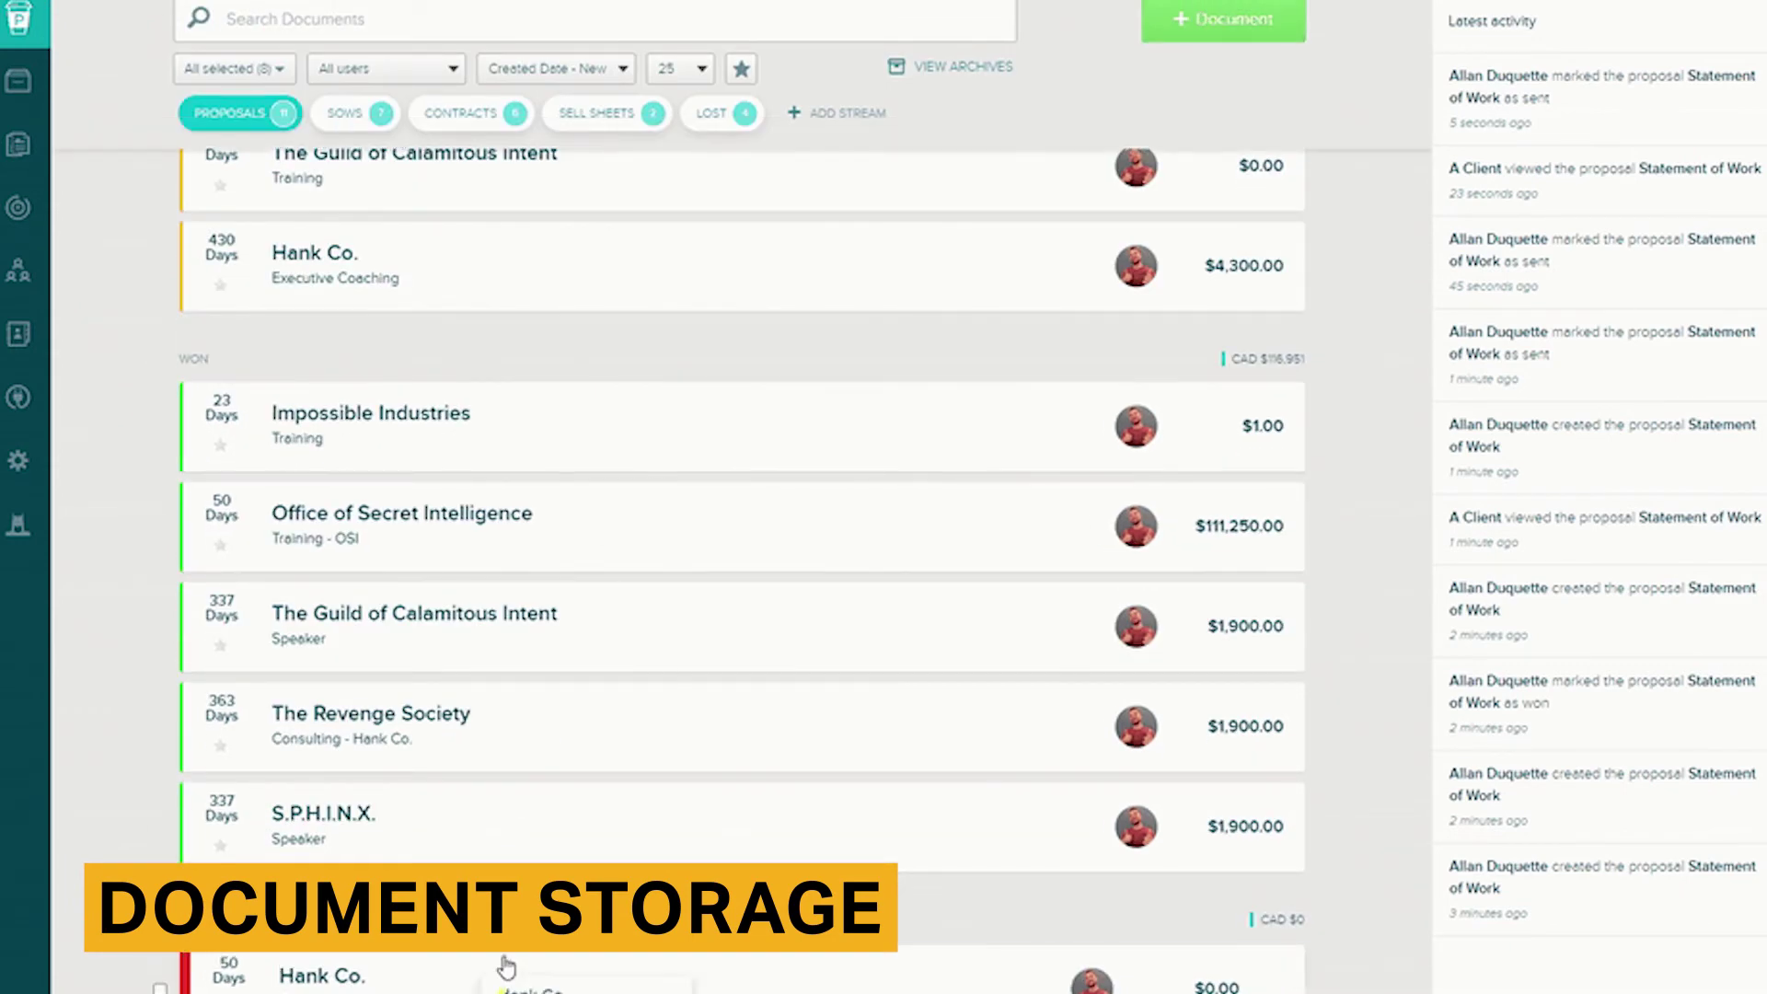
left_click_drag(506, 966, 745, 138)
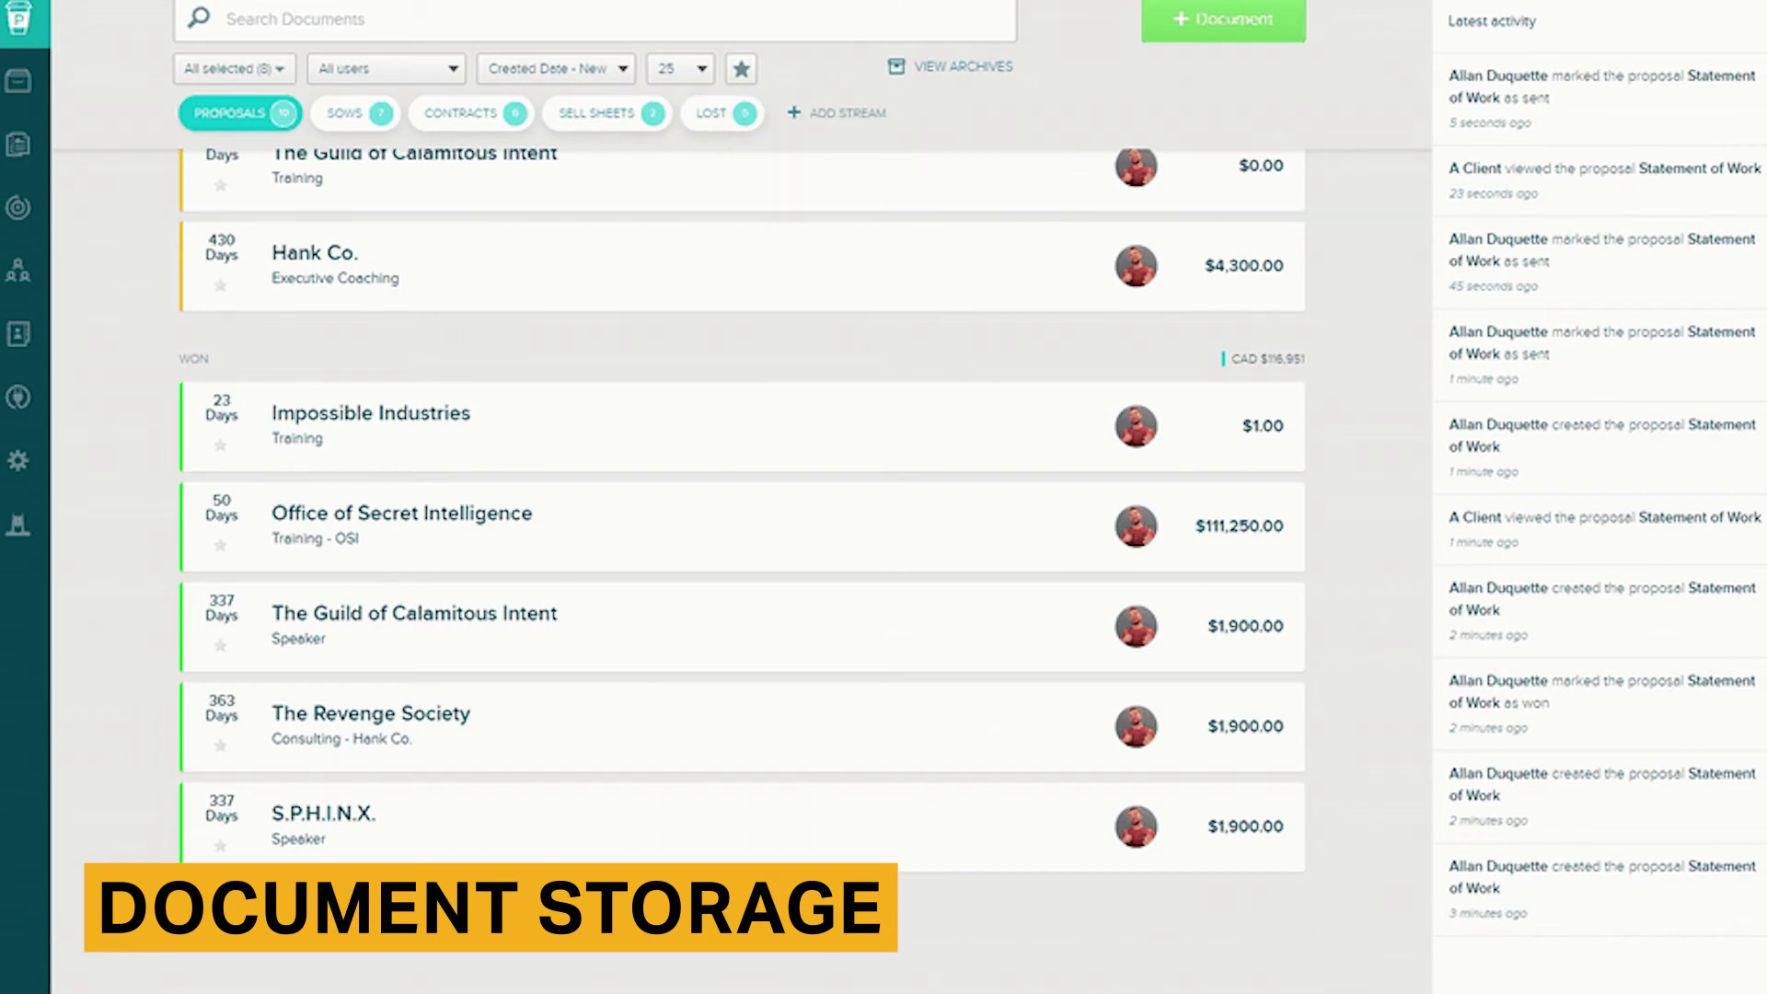
scroll(473, 619, "up", 10)
left_click_drag(473, 619, 584, 143)
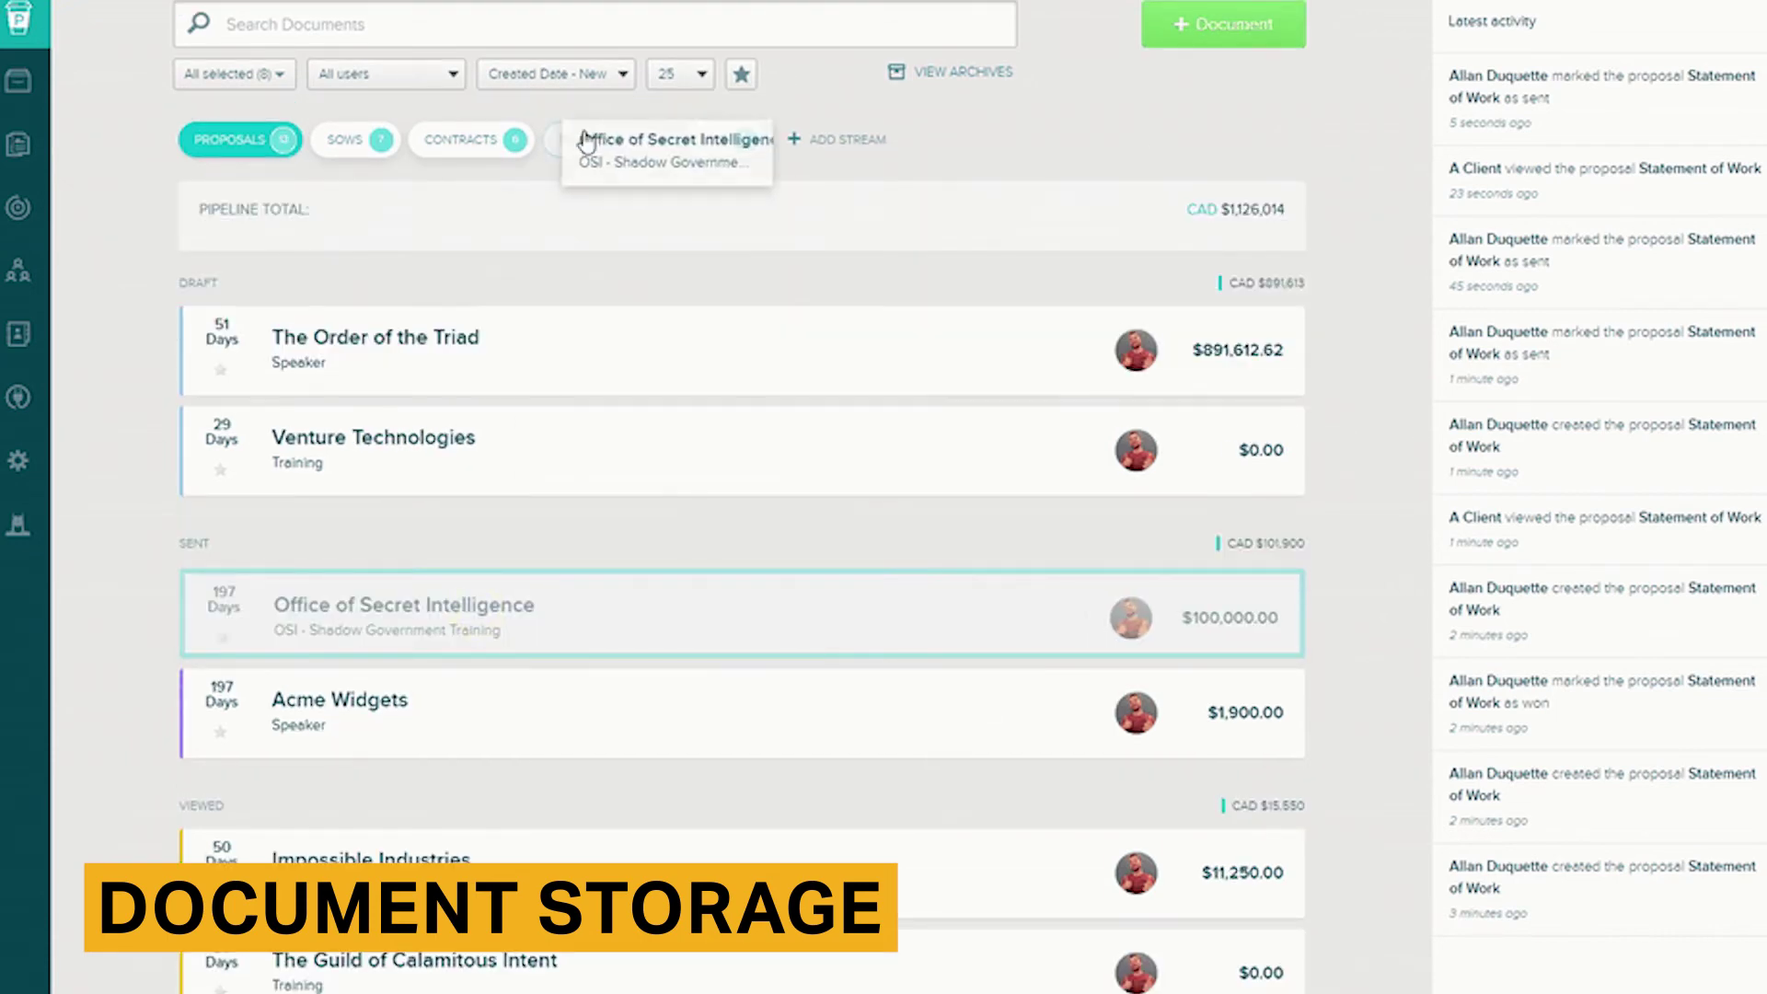
mouse_move(465, 448)
left_mouse_down()
mouse_move(598, 147)
mouse_move(575, 170)
left_mouse_up()
scroll(515, 322, "down", 5)
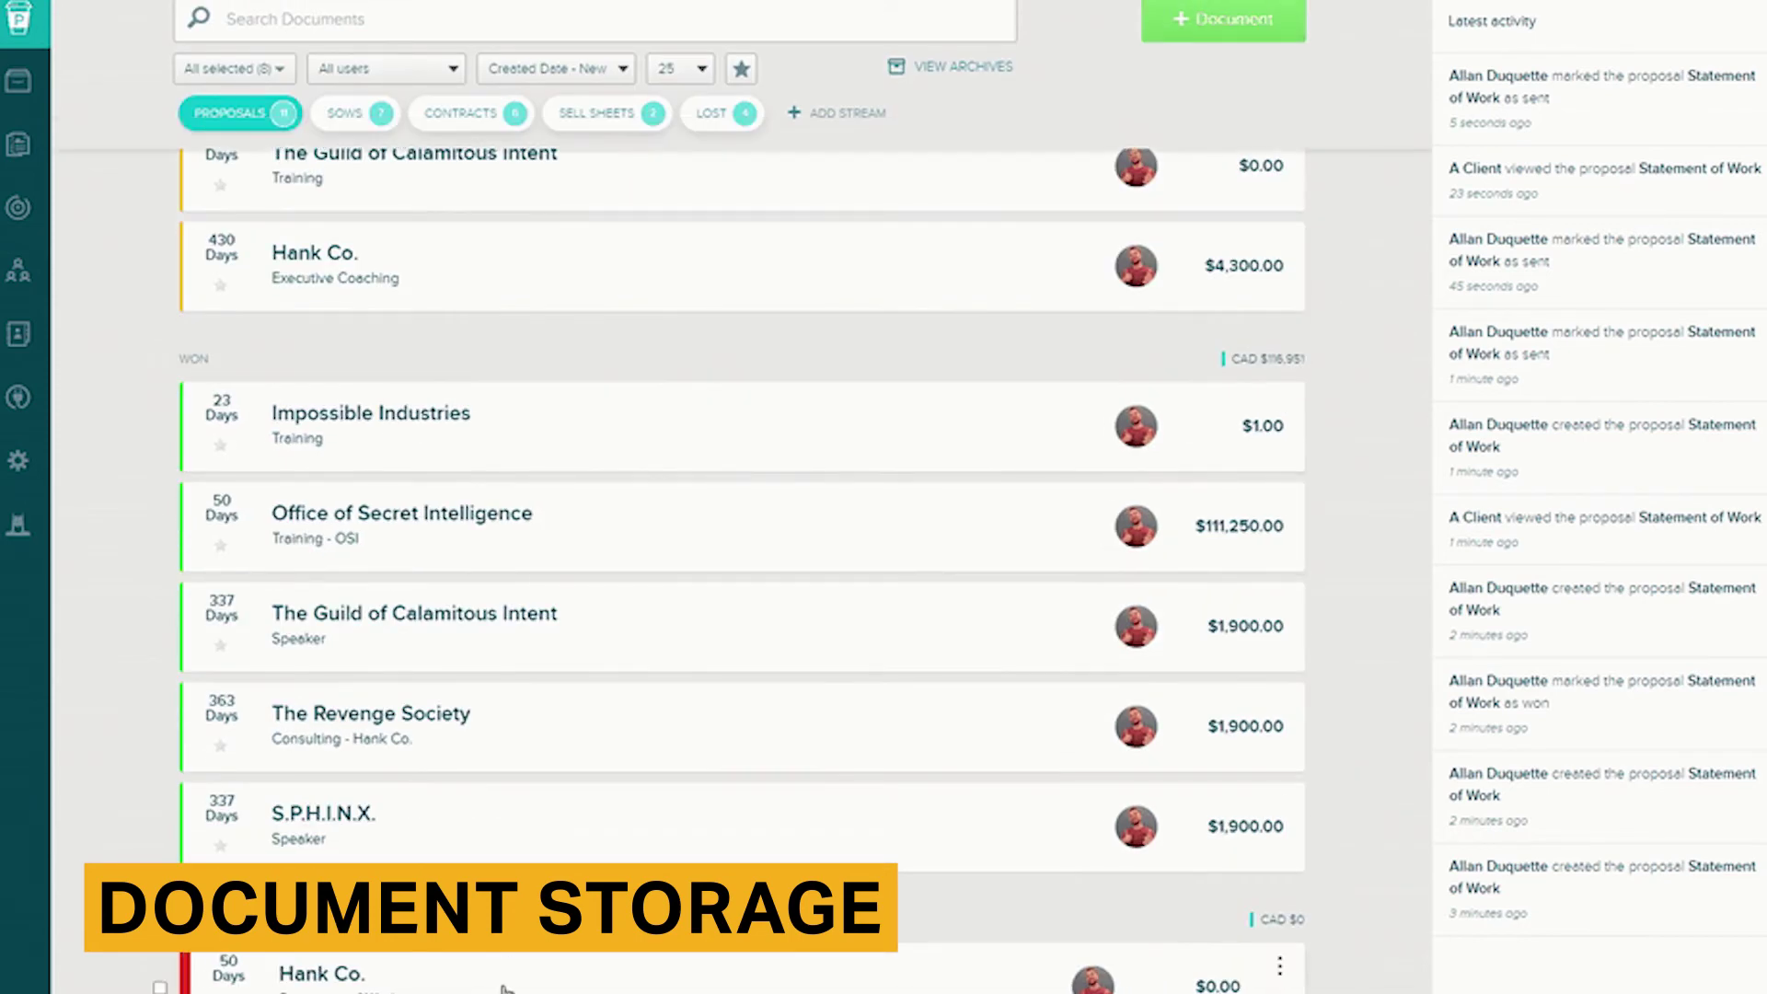
left_click_drag(438, 278, 736, 134)
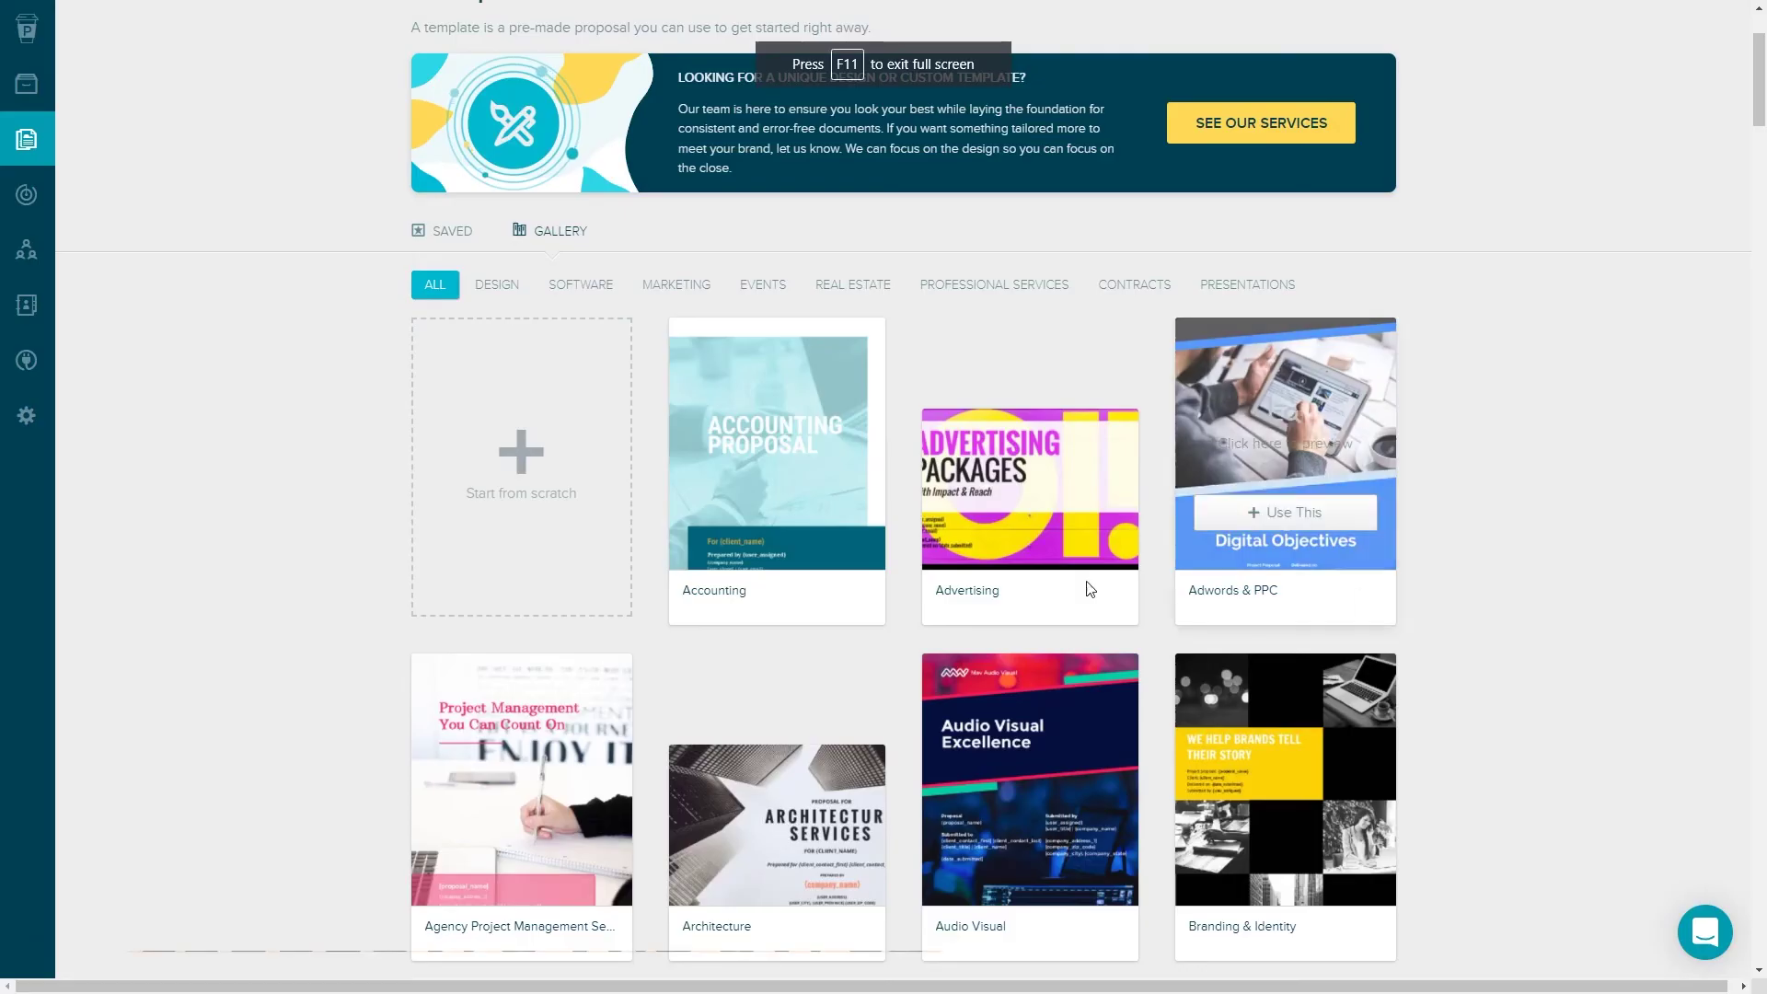
- Filter the gallery by Design, then Software, and browse the Software templates
left_click(492, 288)
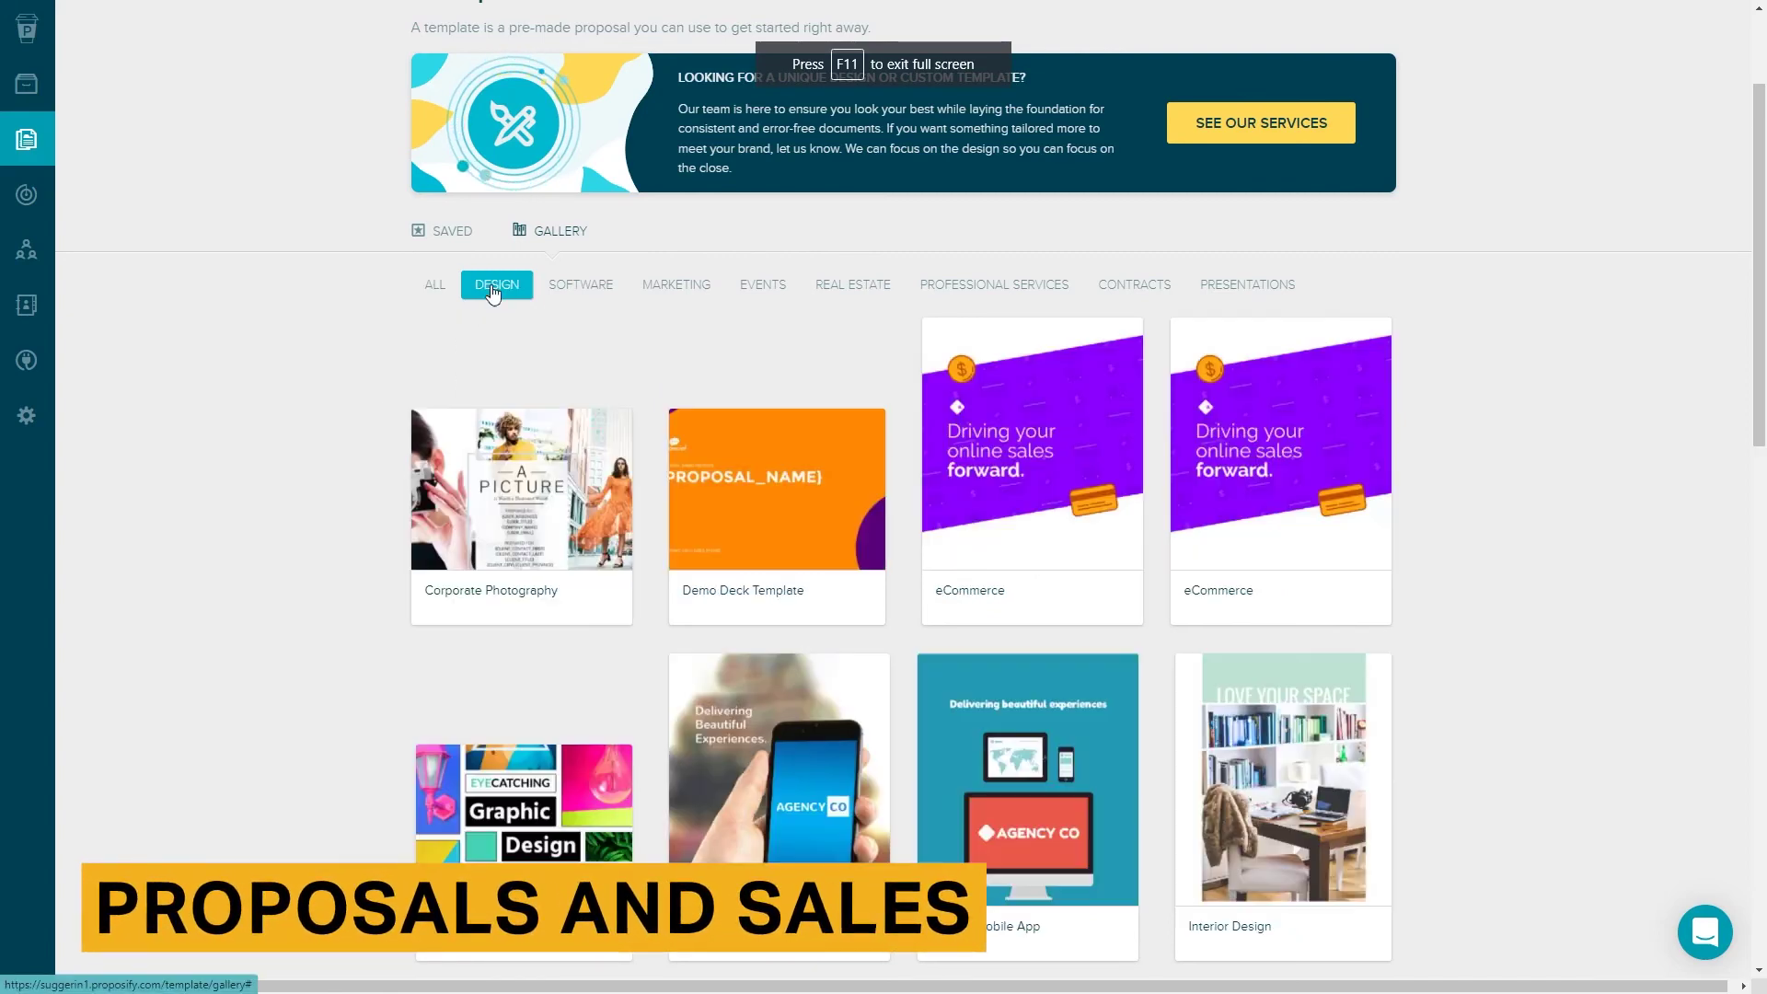
left_click(590, 293)
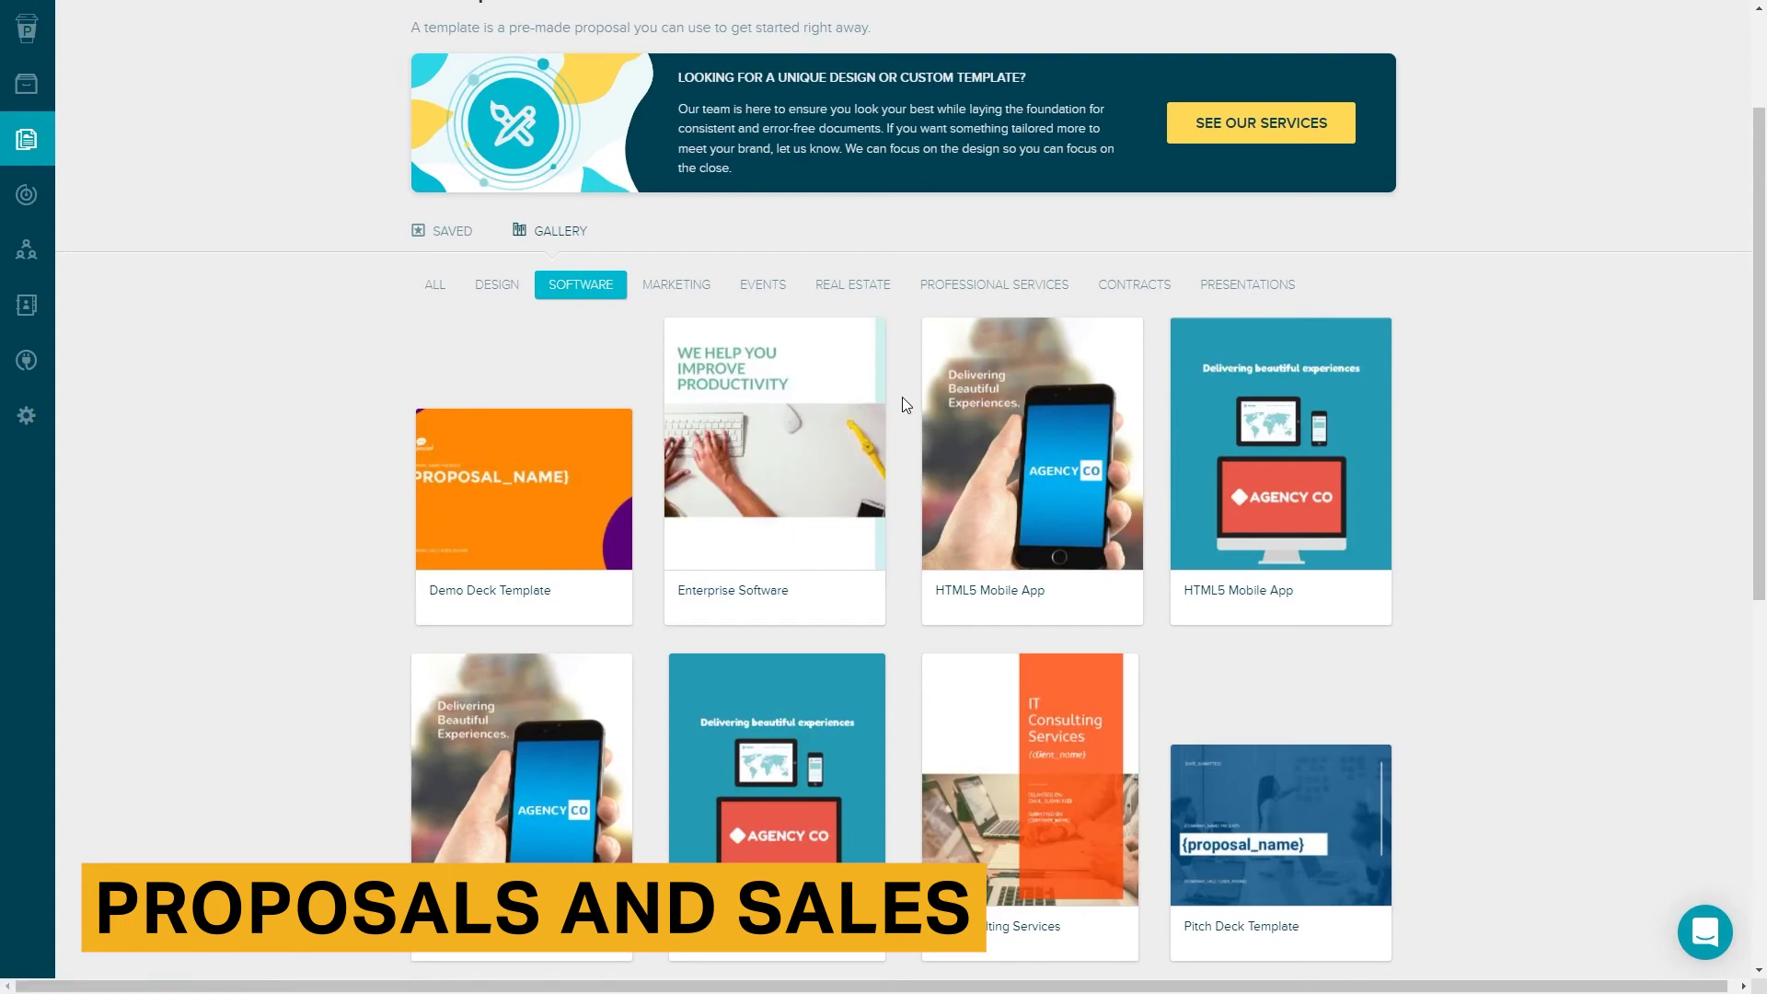
scroll(902, 399, "down", 5)
scroll(902, 399, "down", 3)
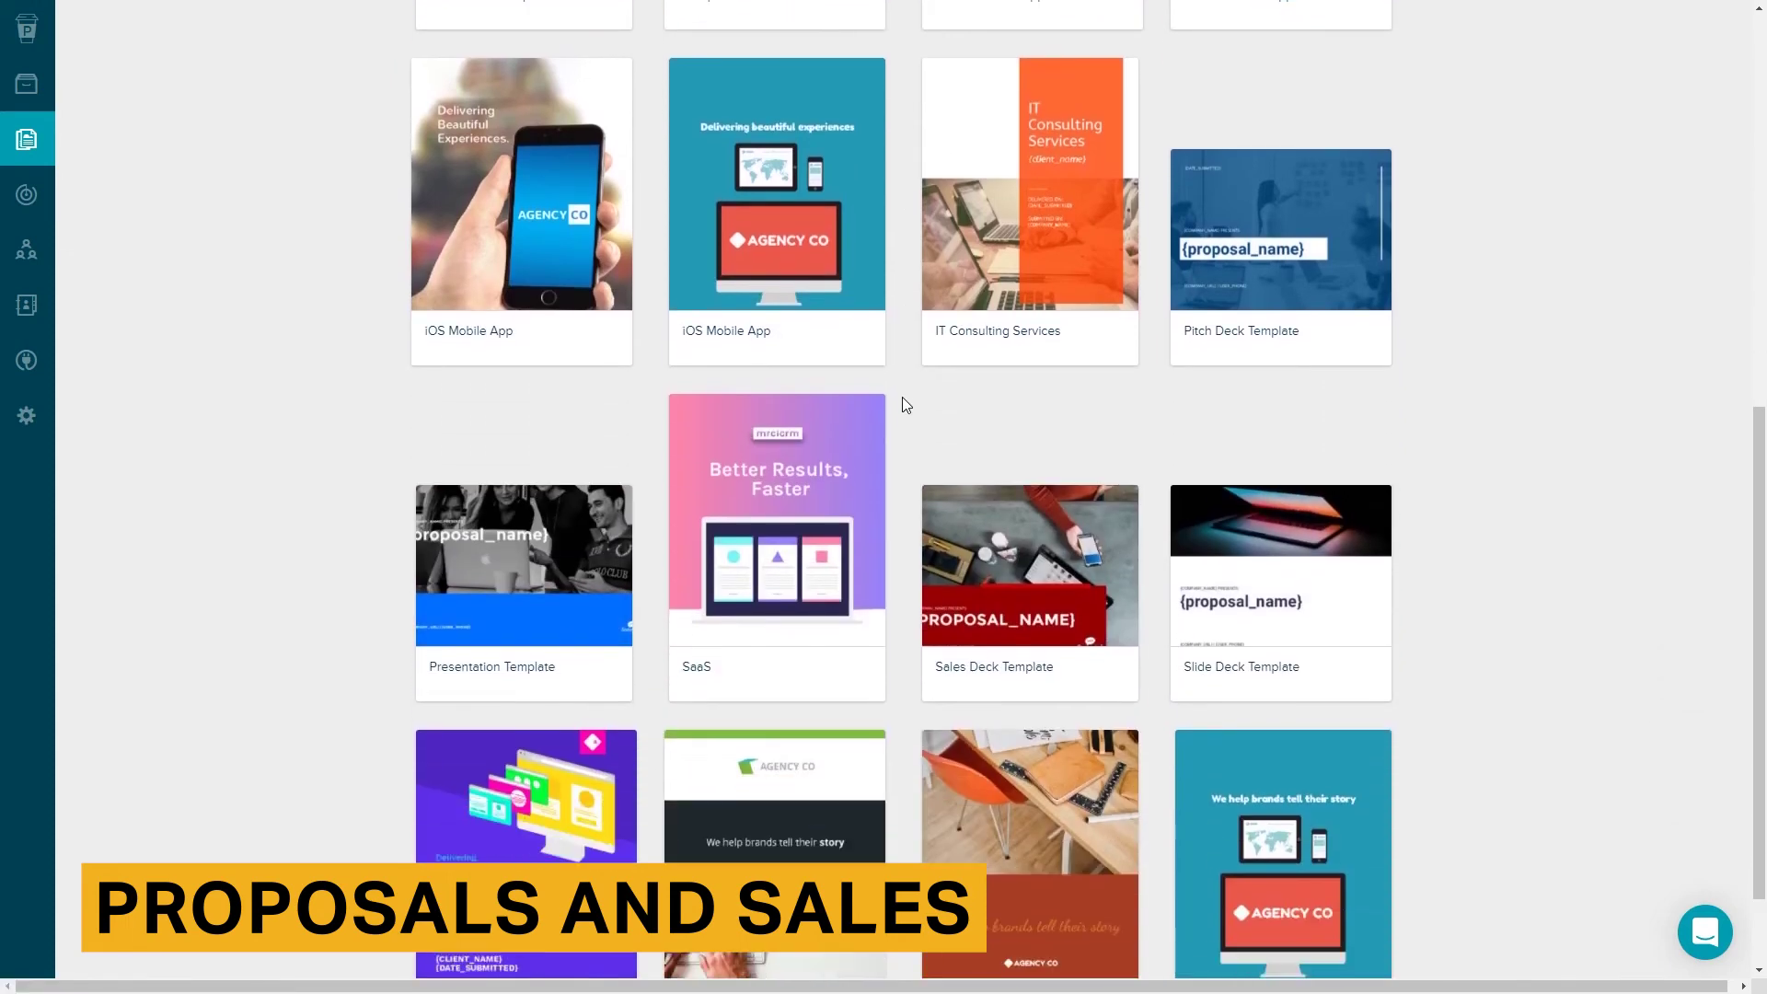